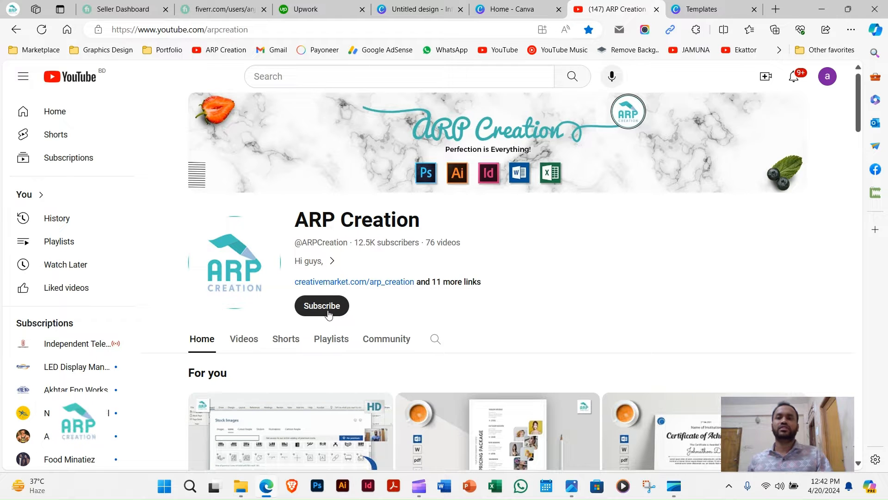
# Examine the Cyan and Turquoise timeline infographic template and browse the templates on the ARP Creation creator profile.
pyautogui.click(714, 10)
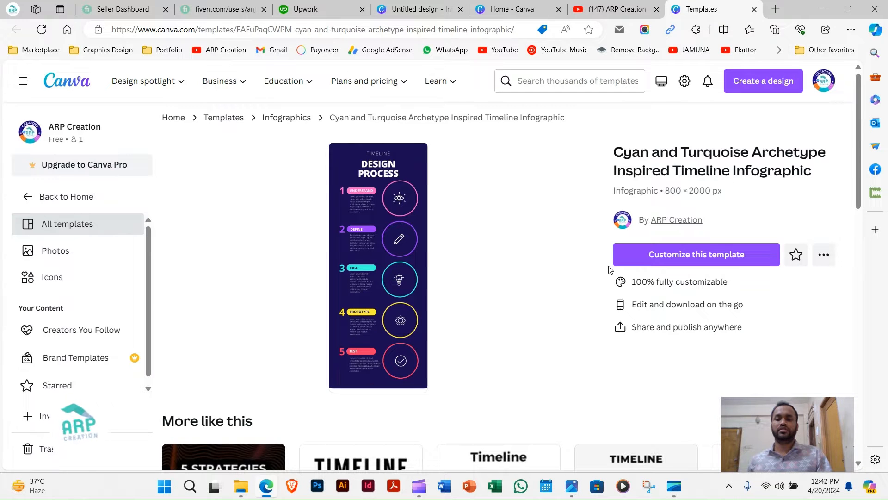
pyautogui.click(672, 221)
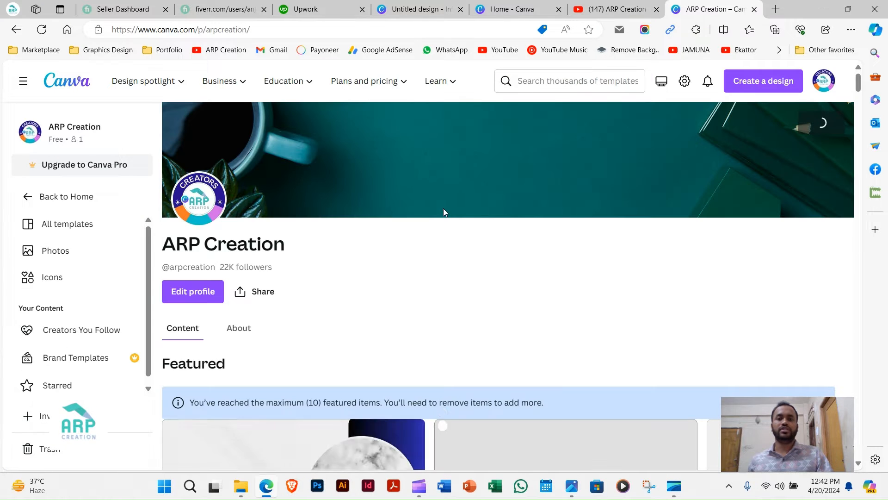
pyautogui.scroll(-10, 461, 281)
pyautogui.scroll(-15, 462, 281)
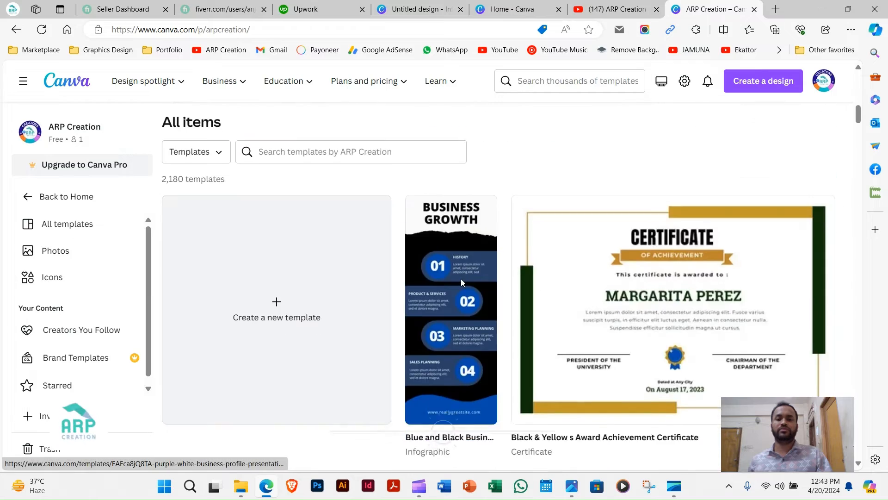
pyautogui.scroll(20, 462, 274)
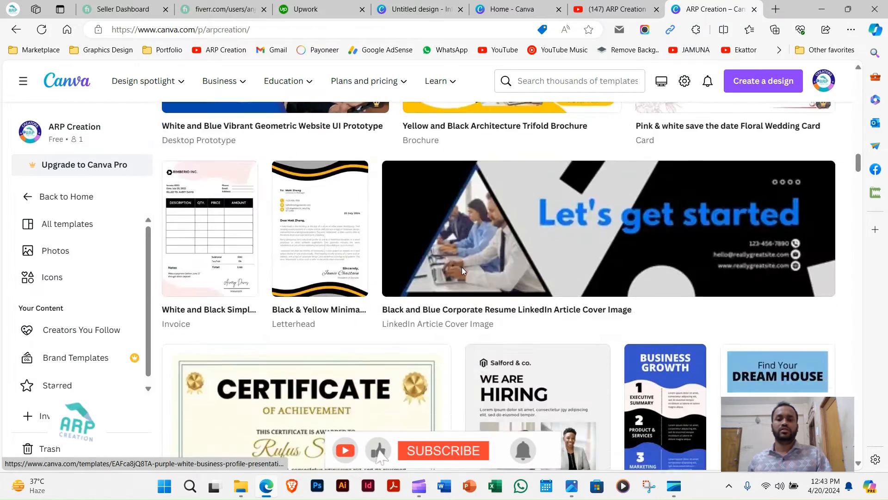
pyautogui.scroll(10, 620, 277)
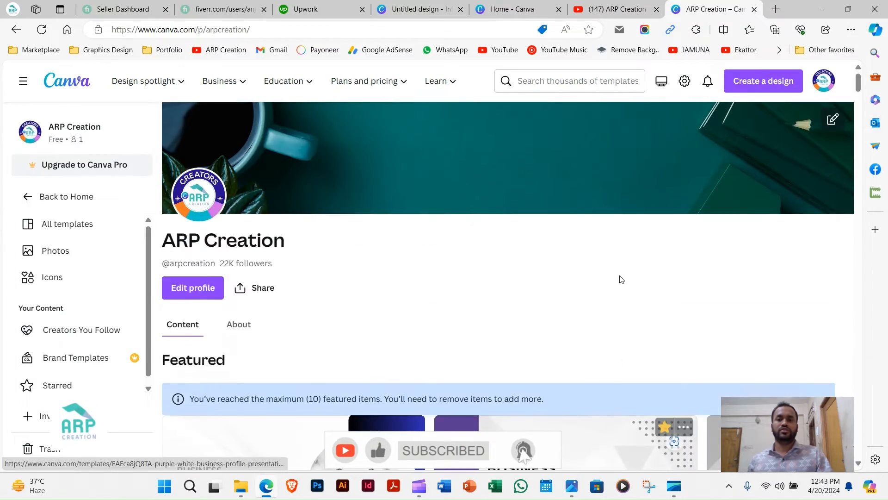
# Create a blank Infographic design at 800 × 2000 px from the Canva home page.
pyautogui.click(510, 10)
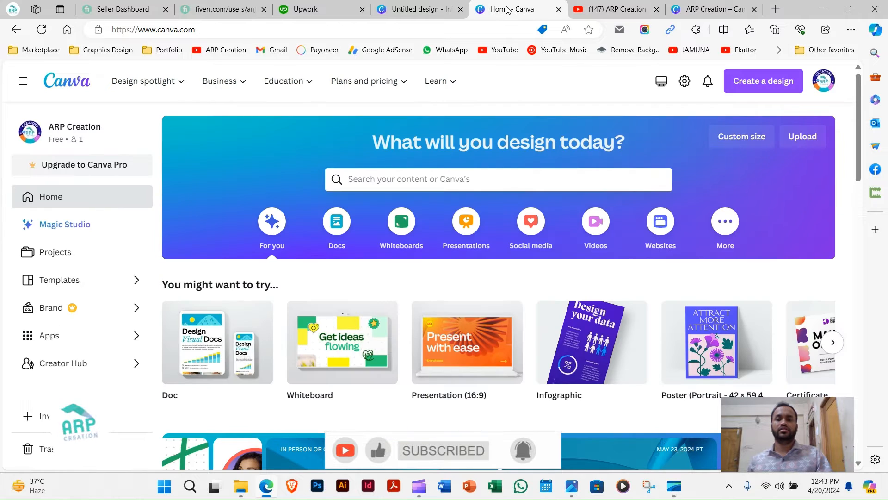
pyautogui.click(763, 90)
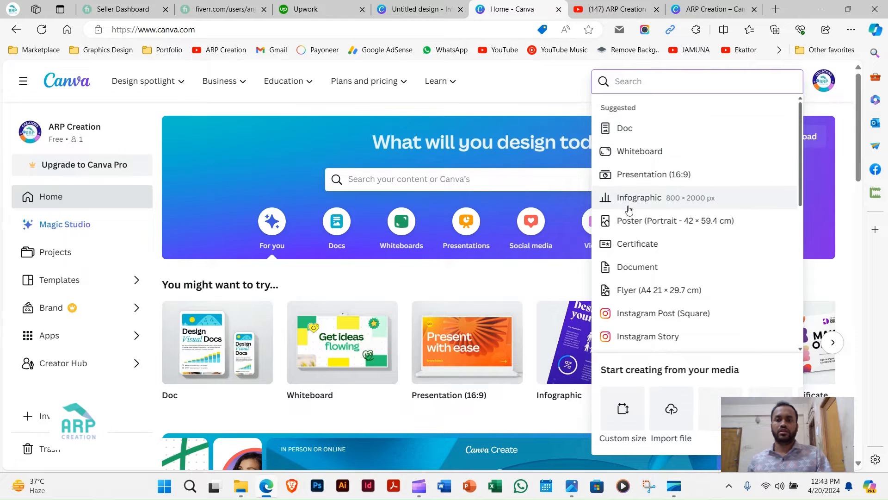
pyautogui.click(650, 201)
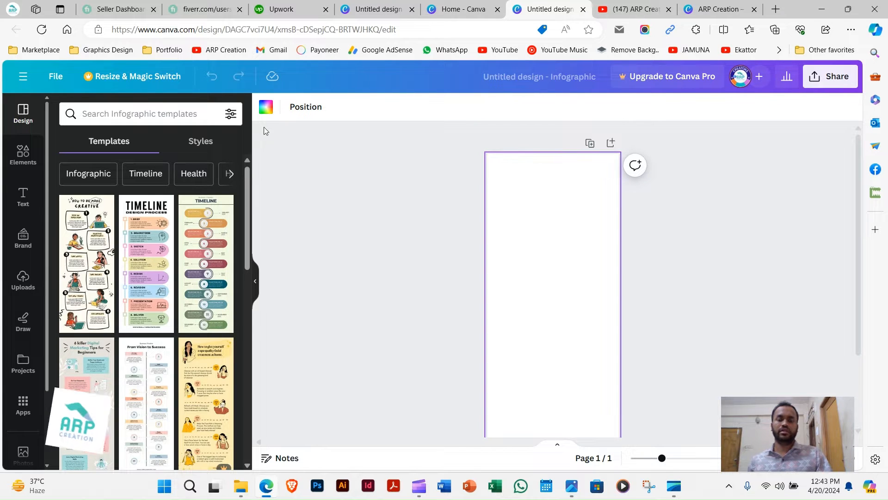
# Set the page background to the solid color #130D52.
pyautogui.click(267, 114)
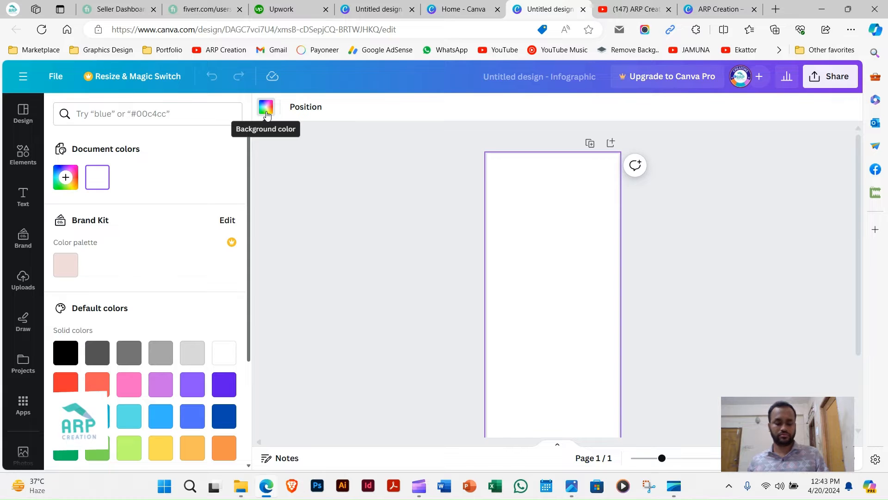
pyautogui.click(70, 180)
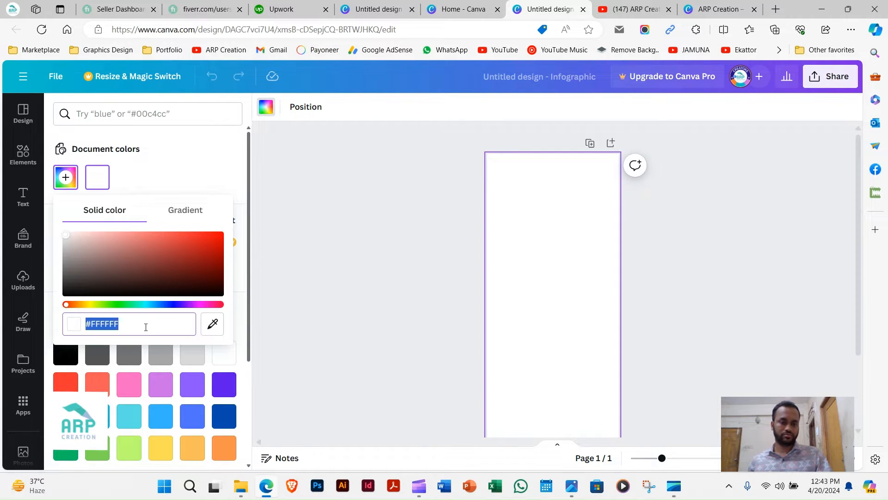
pyautogui.write('#130')
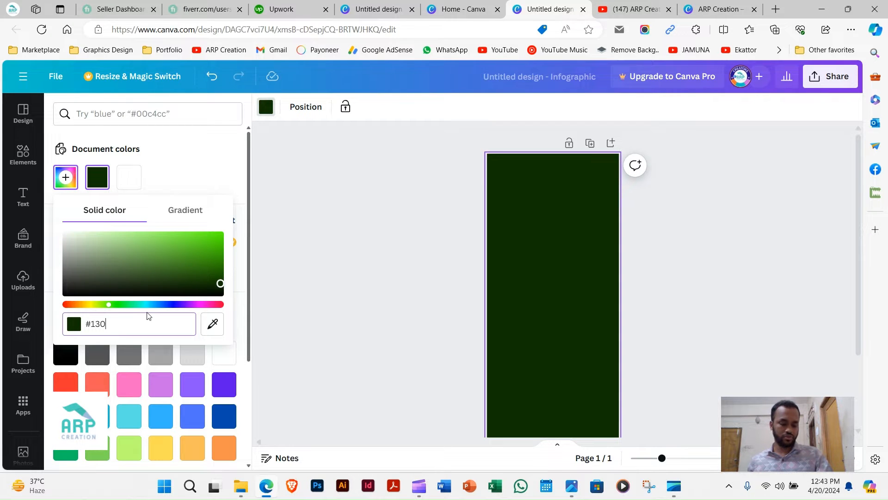
pyautogui.write('D52')
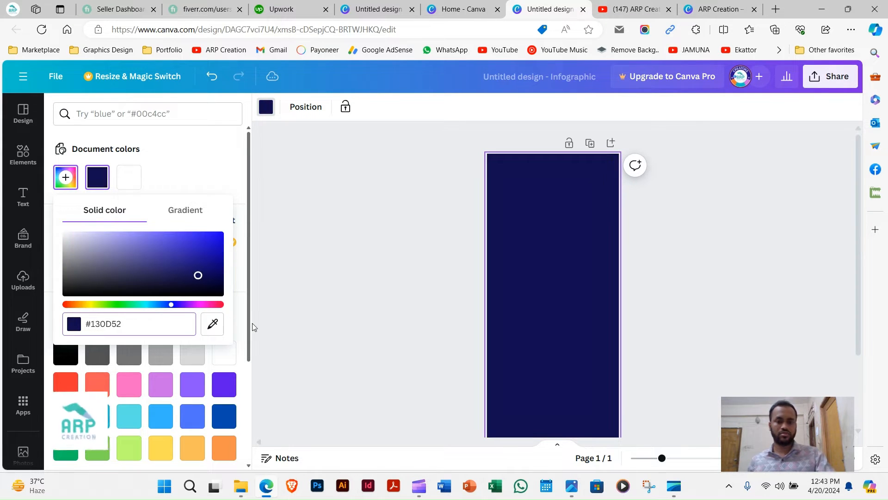
pyautogui.click(259, 326)
pyautogui.click(738, 243)
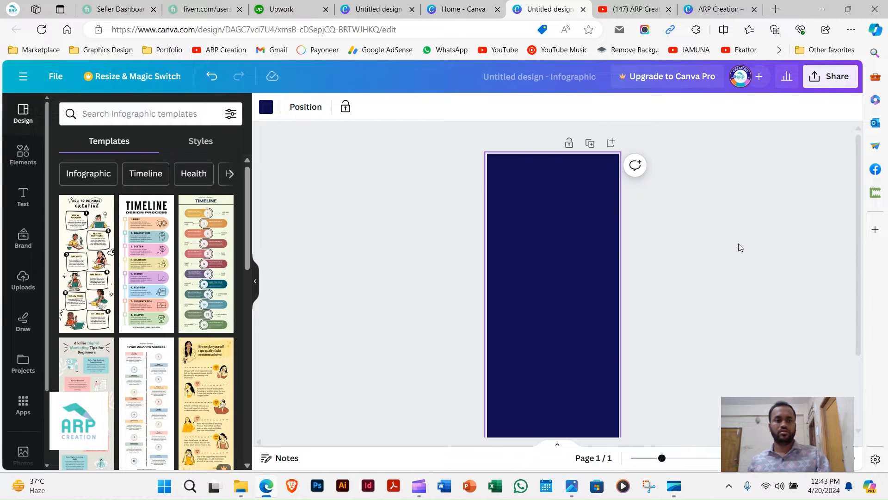
# Add a heading text box to the page and set its font to Open Sans.
pyautogui.click(24, 210)
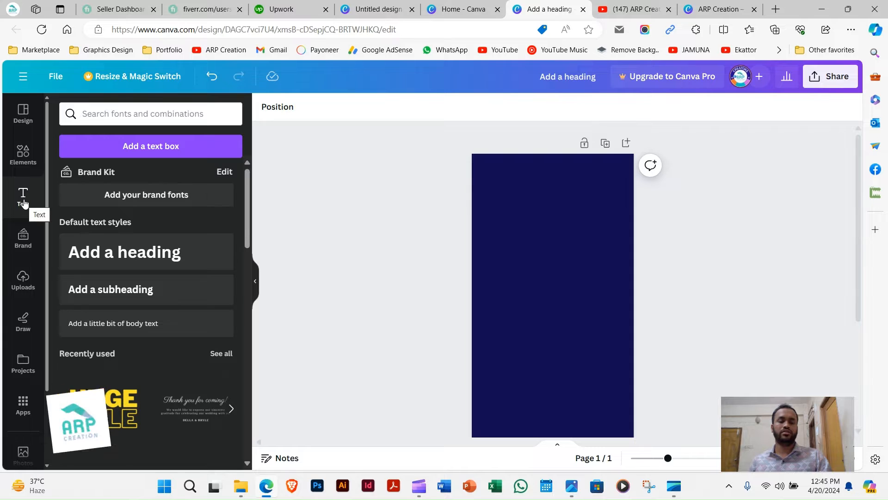
pyautogui.click(142, 263)
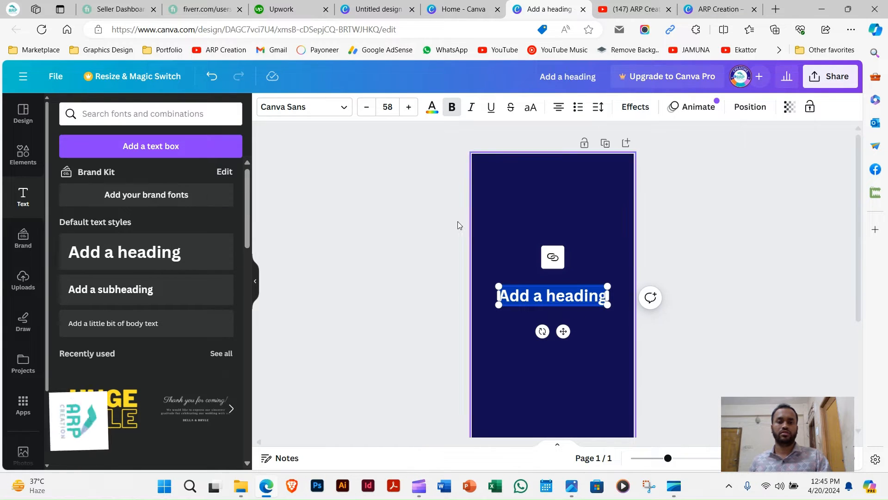
pyautogui.click(300, 108)
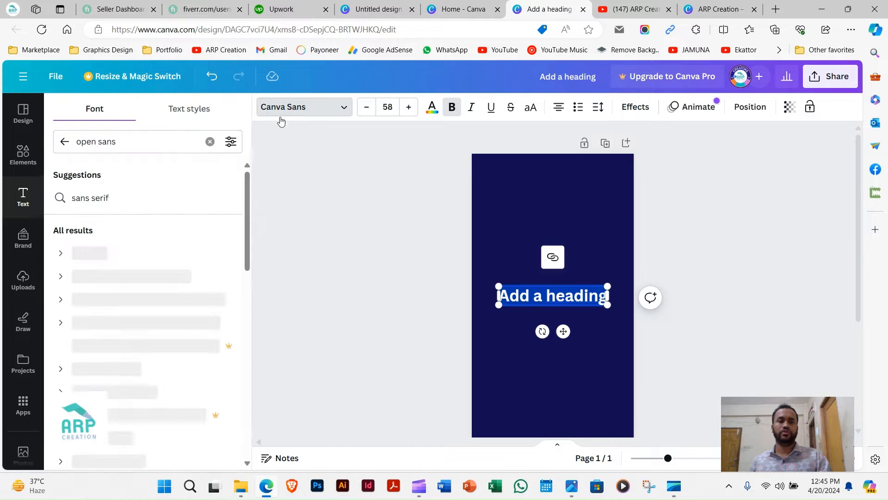
pyautogui.click(157, 142)
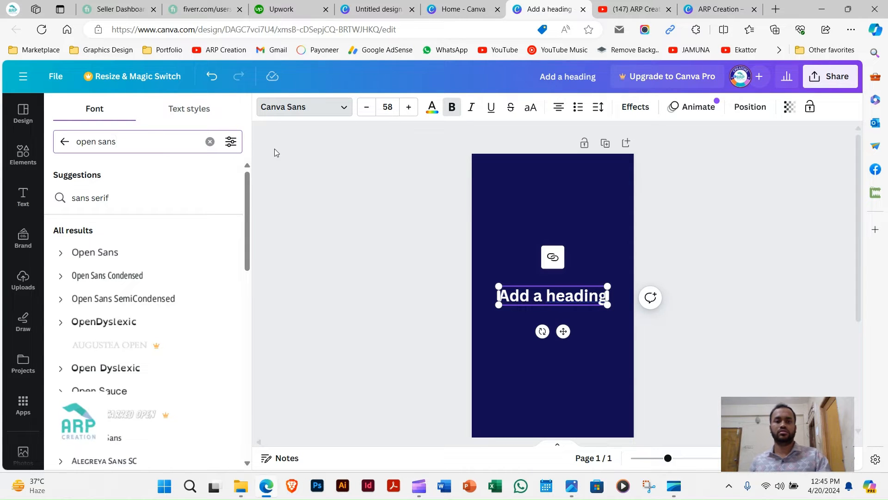
pyautogui.click(106, 252)
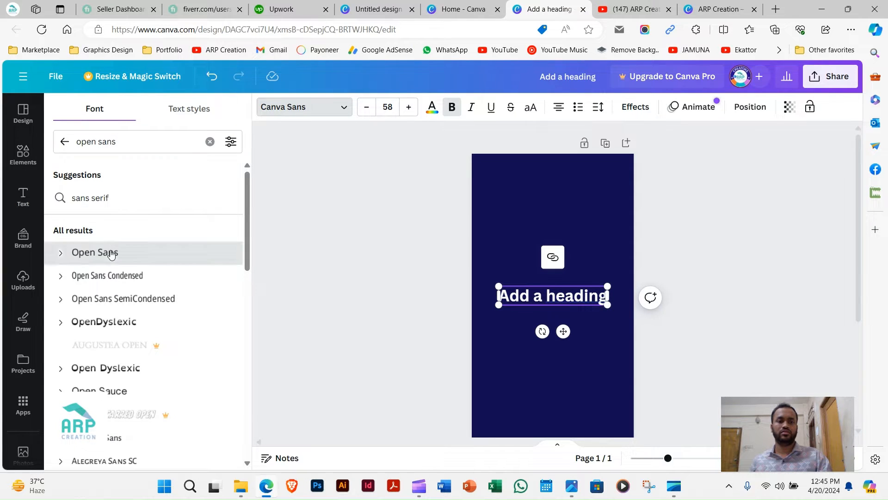
# Set the heading's font size to 25 and replace its text with TIMELINE.
pyautogui.click(393, 106)
pyautogui.write('2')
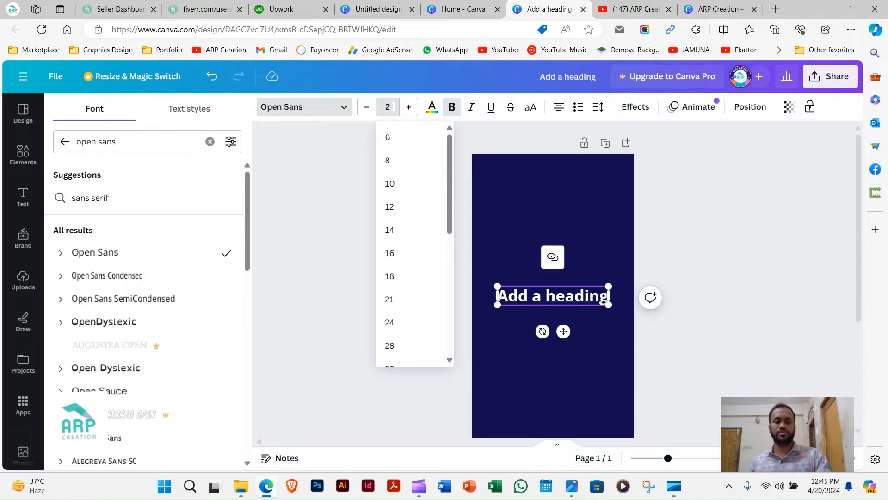
pyautogui.write('5')
pyautogui.press('Return')
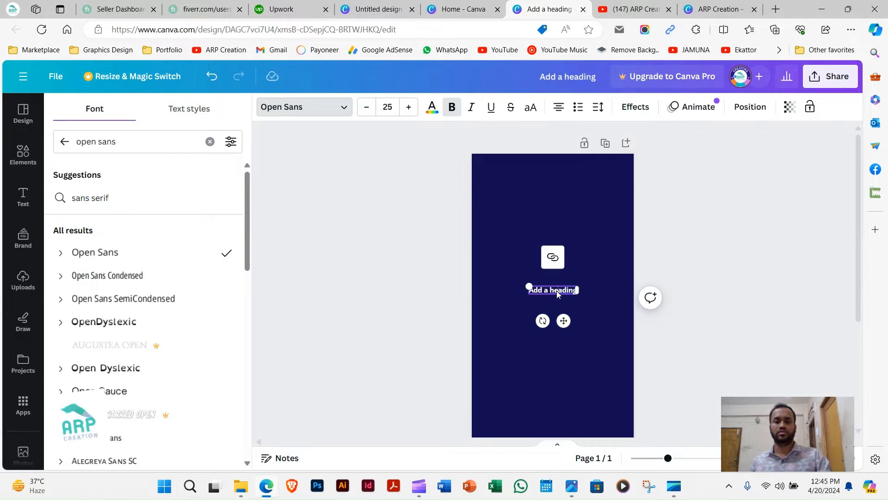
pyautogui.press('BackSpace')
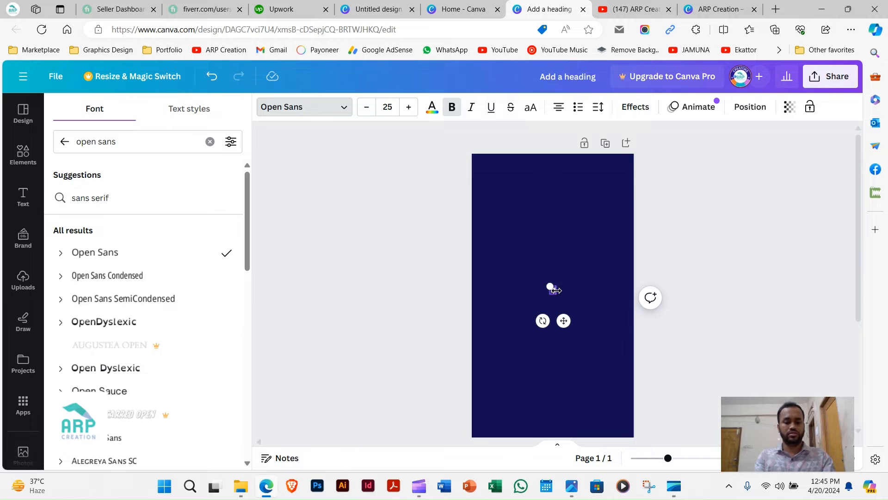
pyautogui.write('TIMELINE')
pyautogui.hotkey('ctrl', 'a')
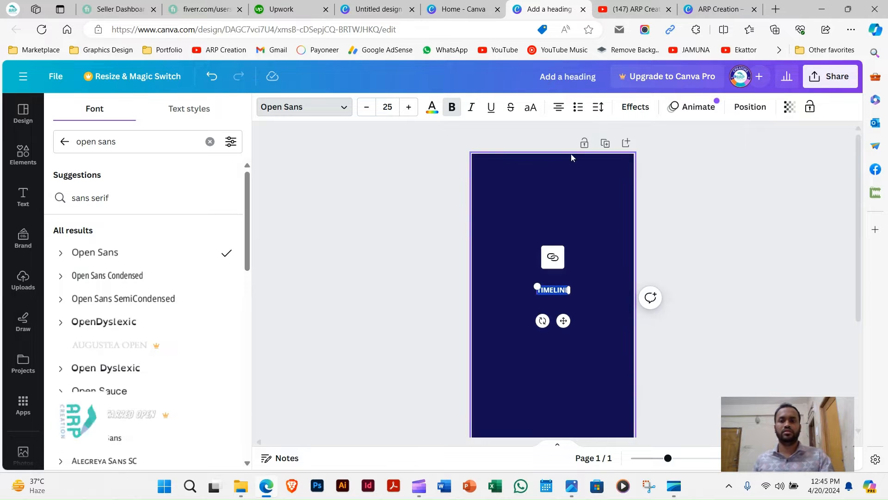
# Set the TIMELINE text's letter spacing to 357 and remove its bold formatting.
pyautogui.click(598, 107)
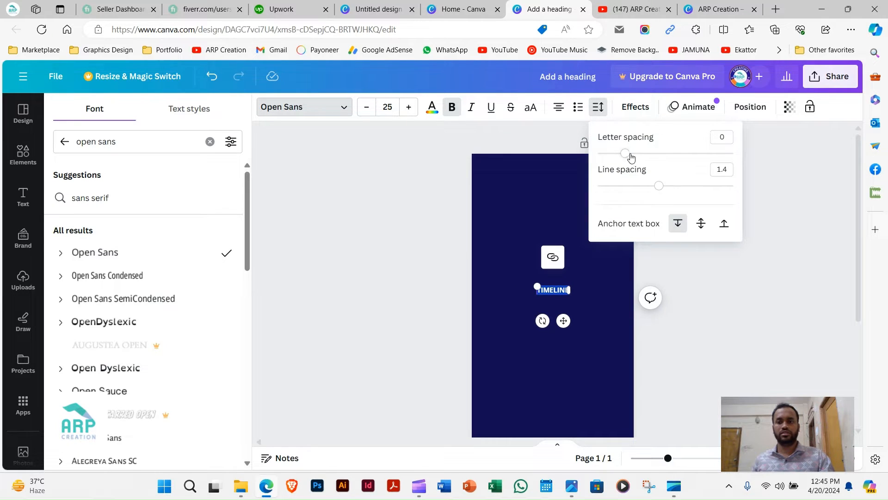
pyautogui.moveTo(636, 157); pyautogui.dragTo(674, 160)
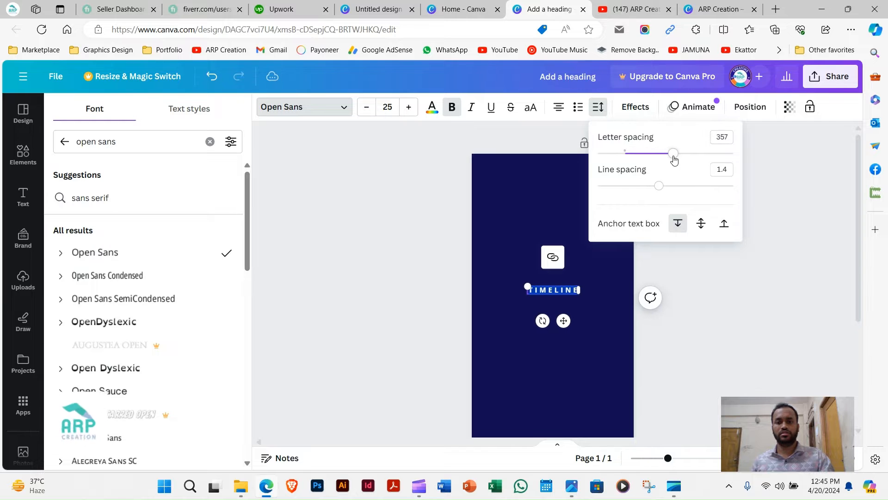
pyautogui.click(453, 115)
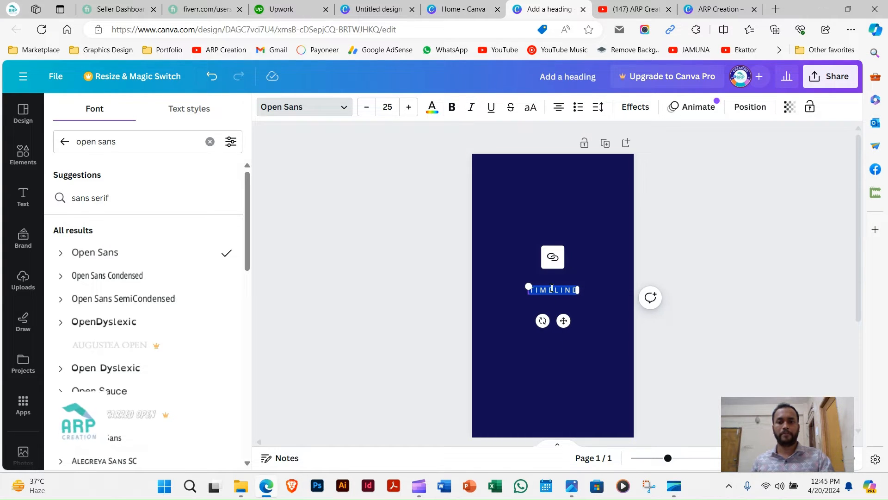
# Move the TIMELINE text near the page's upper edge, widen its text box slightly and center it horizontally.
pyautogui.click(551, 291)
pyautogui.moveTo(563, 322); pyautogui.dragTo(563, 208)
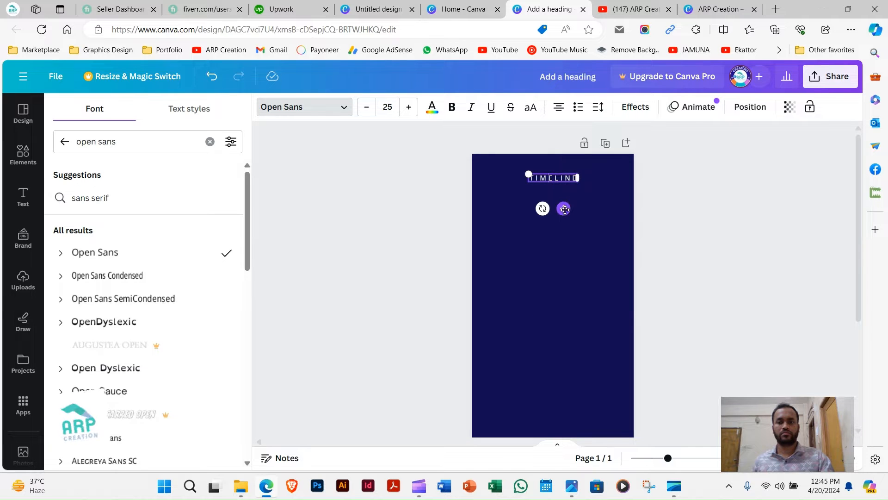
pyautogui.moveTo(580, 175); pyautogui.dragTo(592, 175)
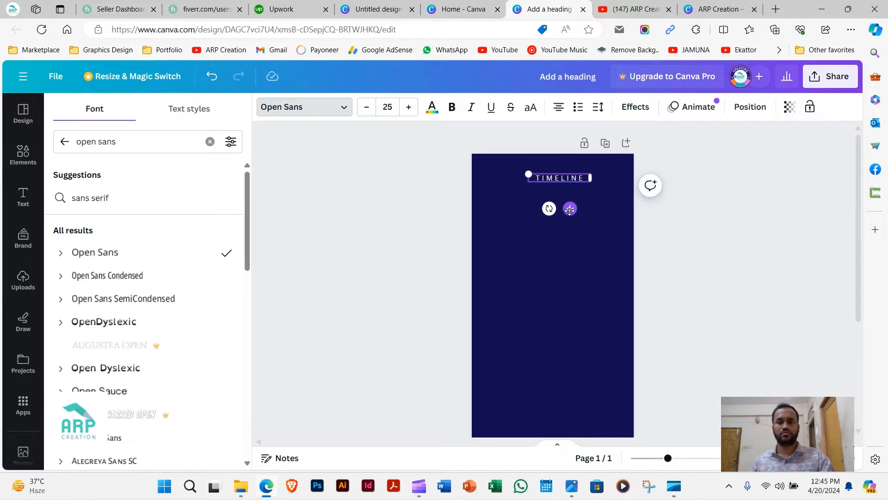
pyautogui.moveTo(571, 209); pyautogui.dragTo(564, 211)
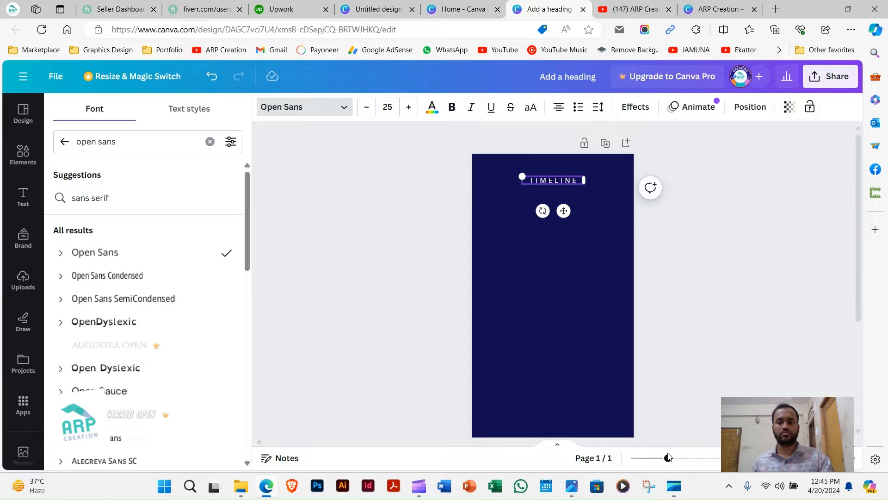
pyautogui.click(574, 491)
pyautogui.click(574, 492)
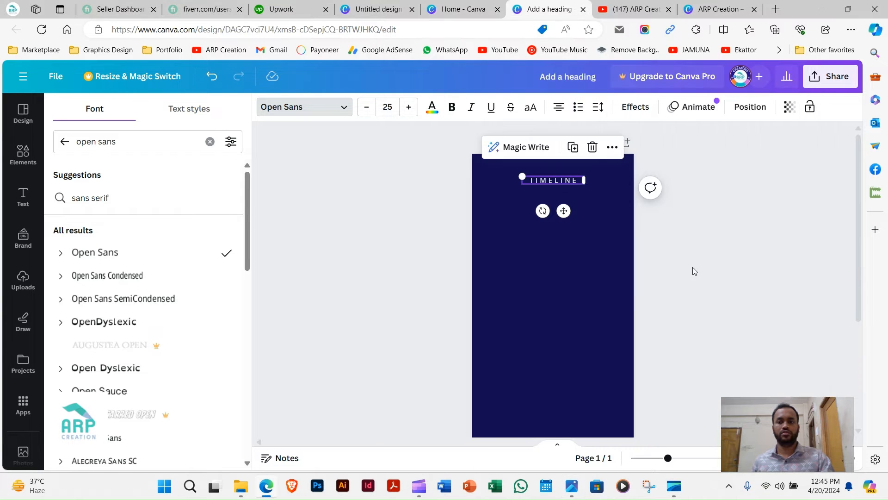
# Place a copy of the TIMELINE text directly below the original and change its wording to DESIGN PROCESS.
pyautogui.moveTo(570, 181); pyautogui.dragTo(570, 191)
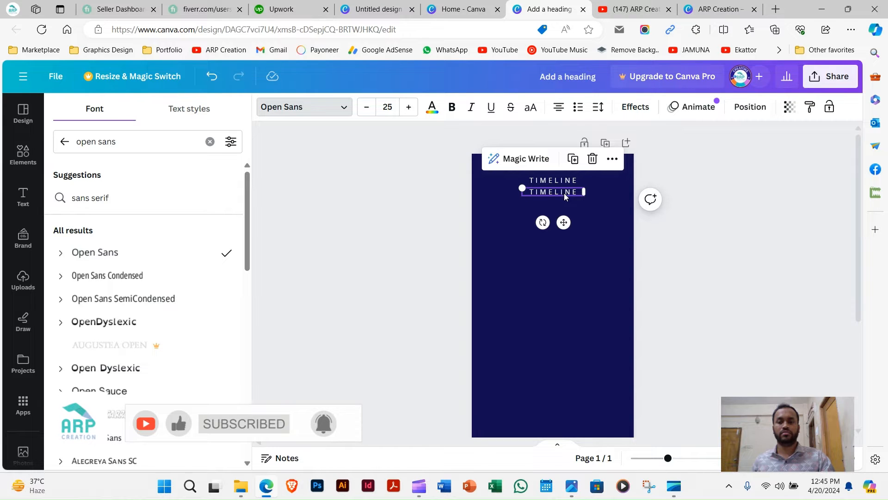
pyautogui.doubleClick(566, 192)
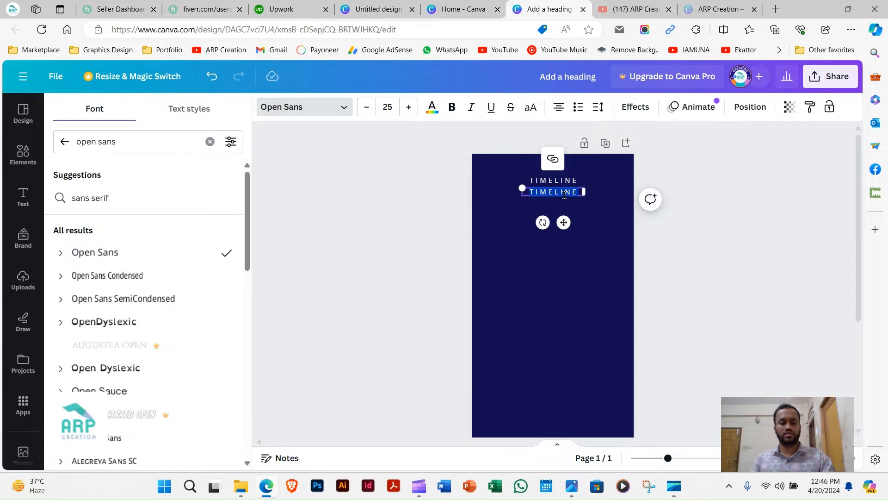
pyautogui.write('DESIGN')
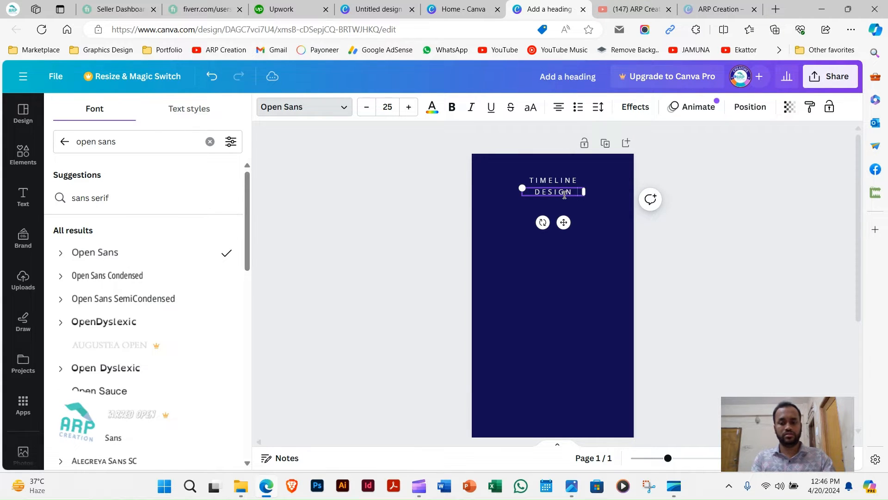
pyautogui.write(' PROCESS')
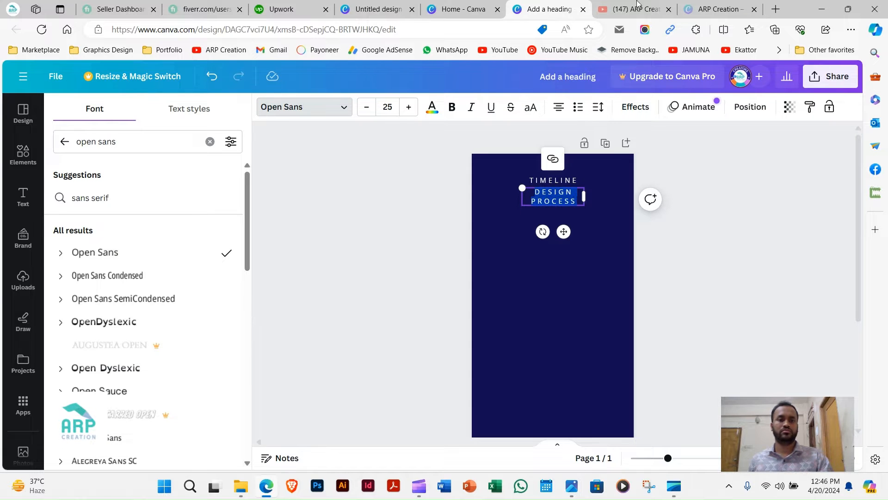
pyautogui.press('Escape')
# Make the DESIGN PROCESS text bold.
pyautogui.click(565, 202)
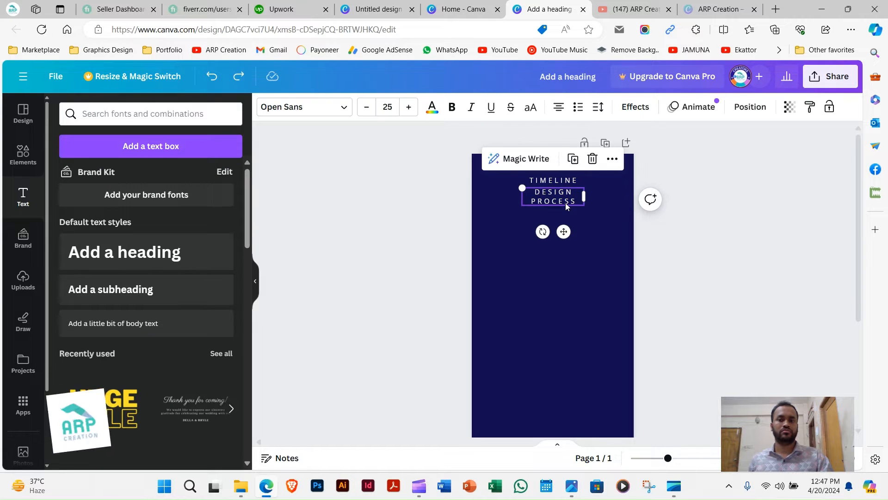
pyautogui.click(453, 114)
pyautogui.click(454, 114)
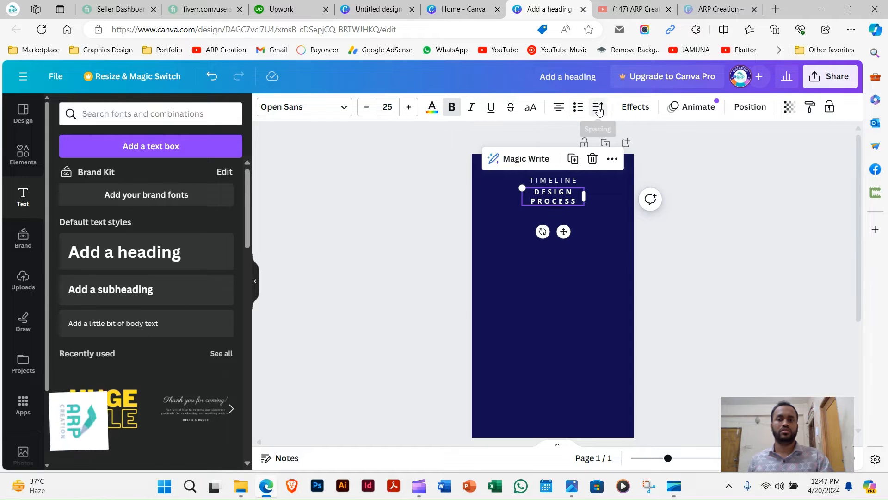
# Set the DESIGN PROCESS text's letter spacing to 10 and its font size to 70.
pyautogui.click(598, 107)
pyautogui.moveTo(666, 157); pyautogui.dragTo(627, 161)
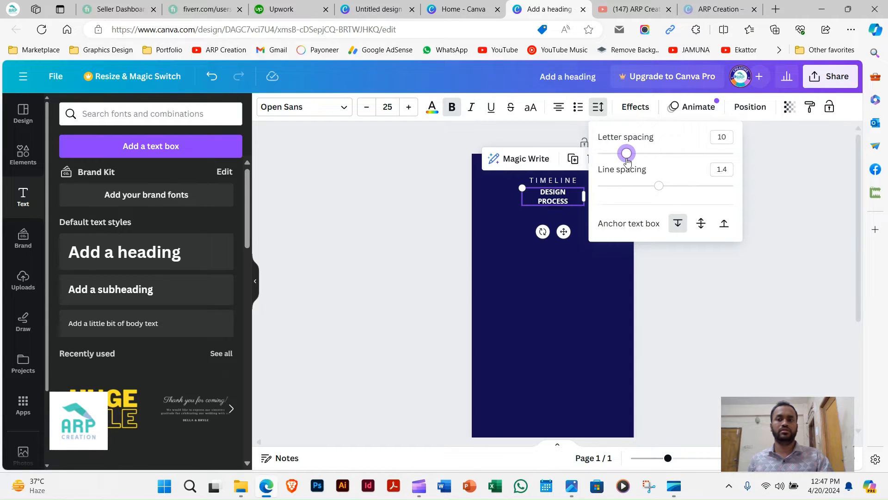
pyautogui.click(388, 106)
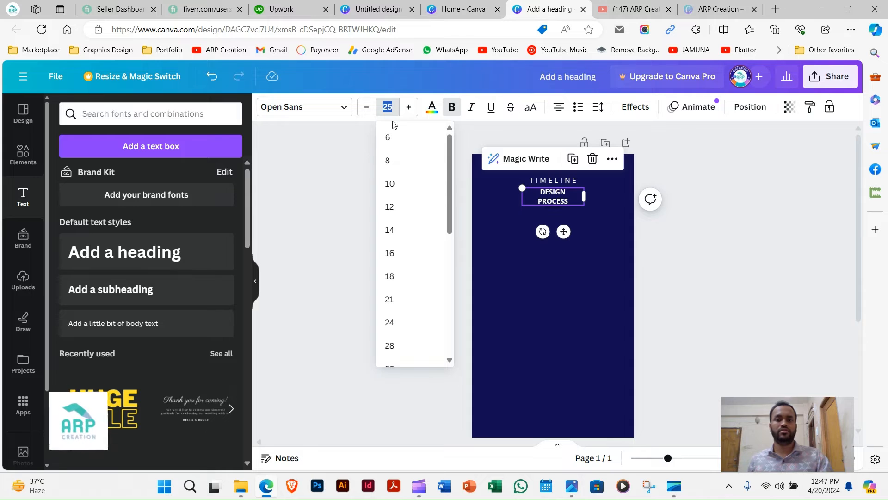
pyautogui.write('70')
pyautogui.press('Return')
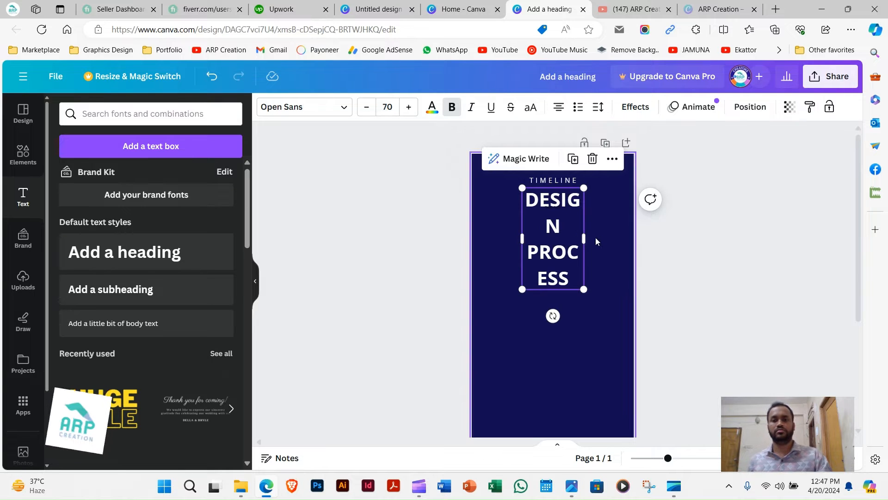
# Widen the DESIGN PROCESS text box so each word fits on one line and tighten its line spacing.
pyautogui.moveTo(584, 238); pyautogui.dragTo(558, 231)
pyautogui.click(597, 107)
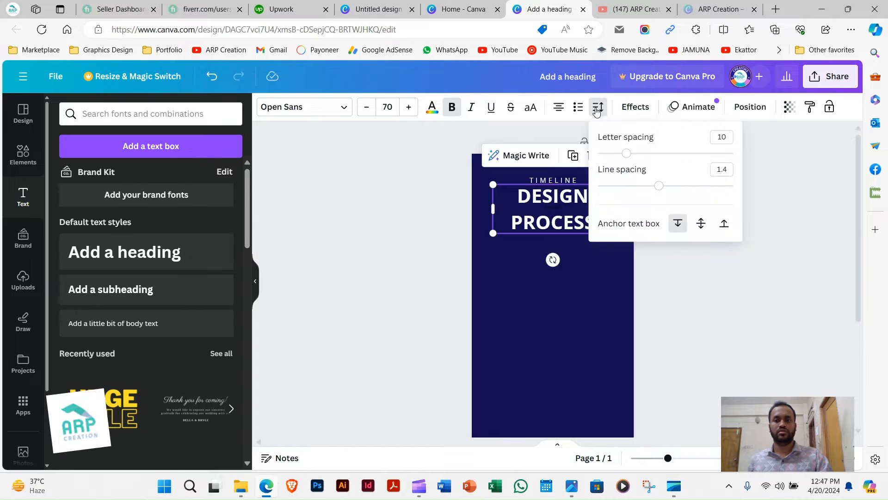
pyautogui.moveTo(656, 189); pyautogui.dragTo(629, 195)
pyautogui.click(648, 275)
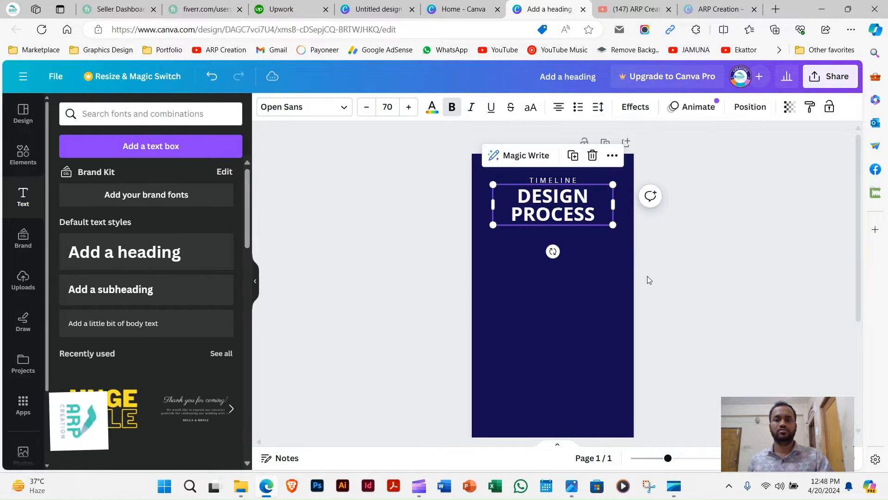
pyautogui.click(636, 268)
pyautogui.moveTo(565, 214); pyautogui.dragTo(565, 214)
# Compare the title layout on the page with the reference image Untitled design.jpg.
pyautogui.scroll(-2, 703, 268)
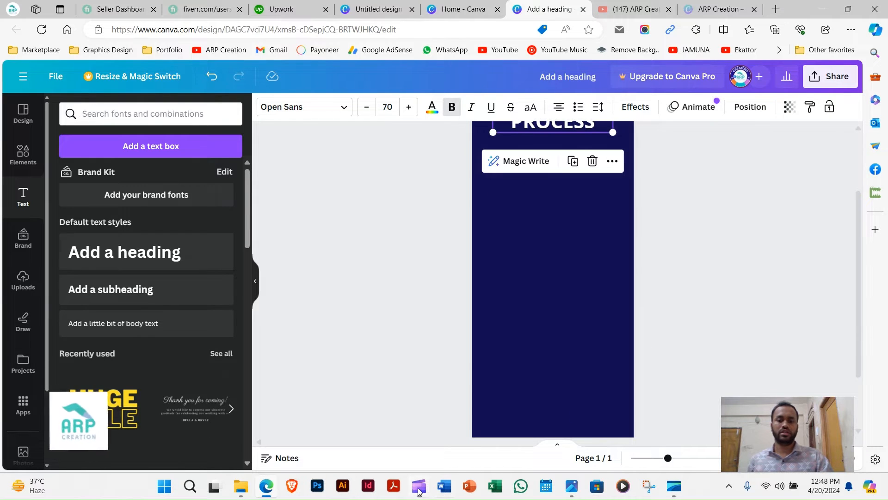
pyautogui.click(571, 487)
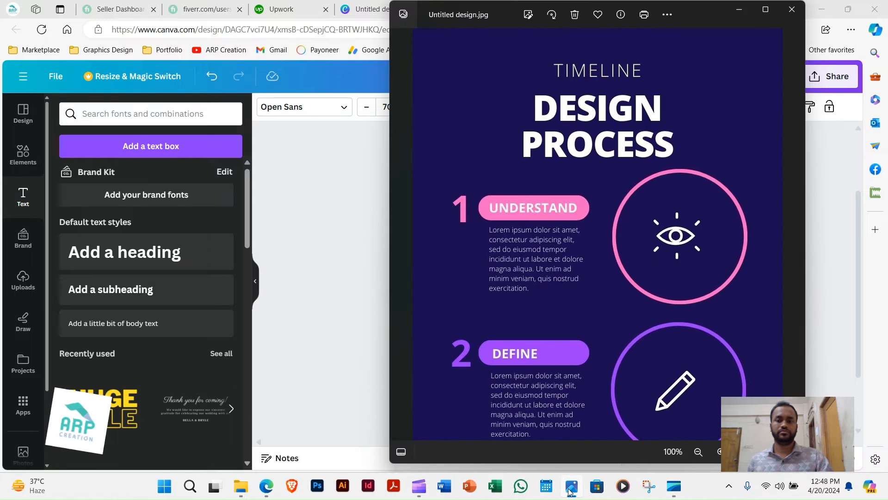
pyautogui.click(571, 491)
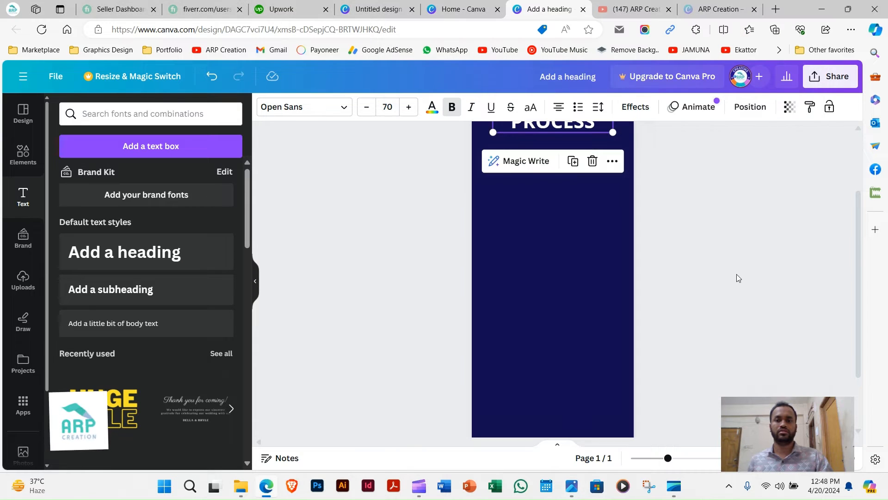
pyautogui.scroll(2, 737, 274)
pyautogui.click(684, 267)
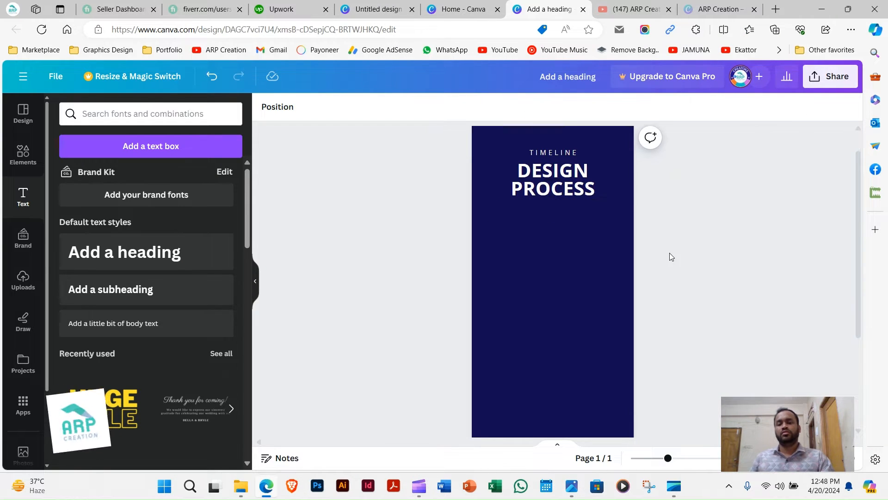
pyautogui.scroll(-1, 669, 251)
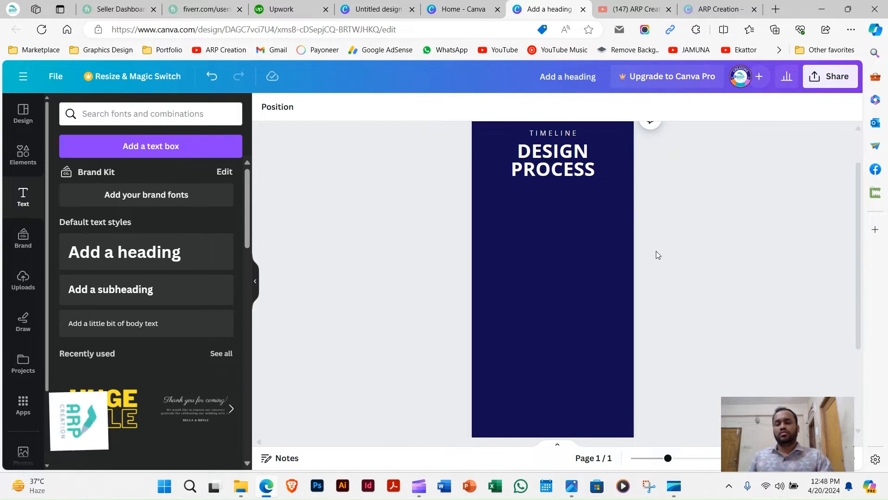
pyautogui.click(572, 487)
pyautogui.click(572, 487)
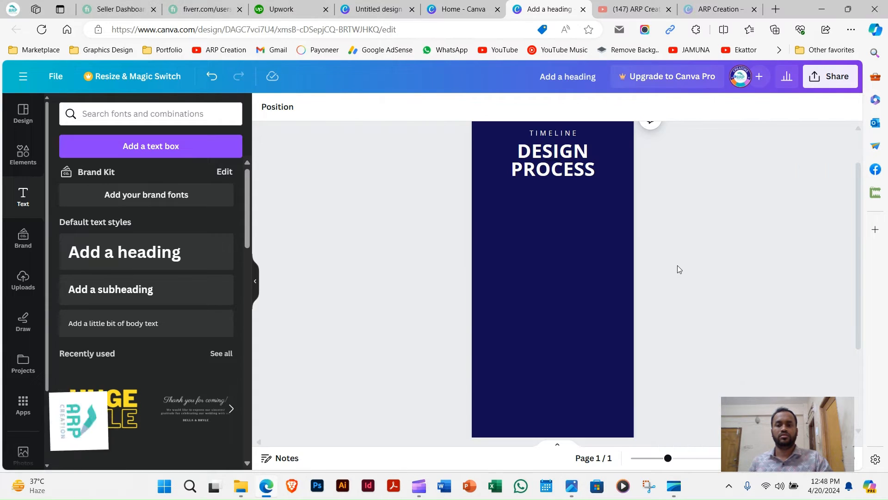
# Place a copy of the DESIGN PROCESS text below the title, change its wording to 1 and narrow its text box.
pyautogui.scroll(2, 678, 266)
pyautogui.click(573, 212)
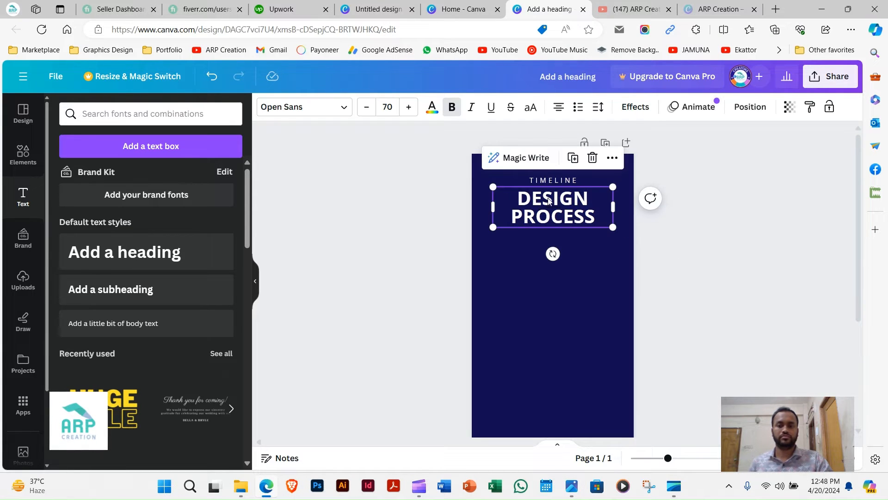
pyautogui.hotkey('ctrl', 'd')
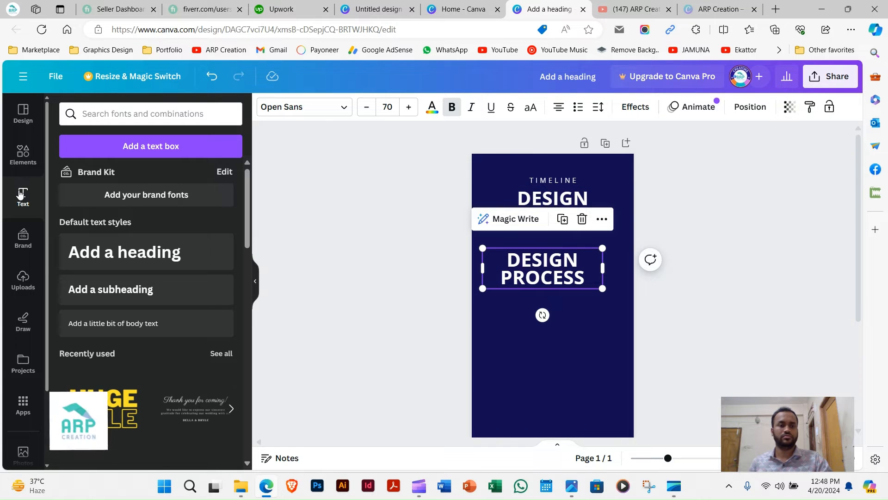
pyautogui.doubleClick(581, 263)
pyautogui.write('1')
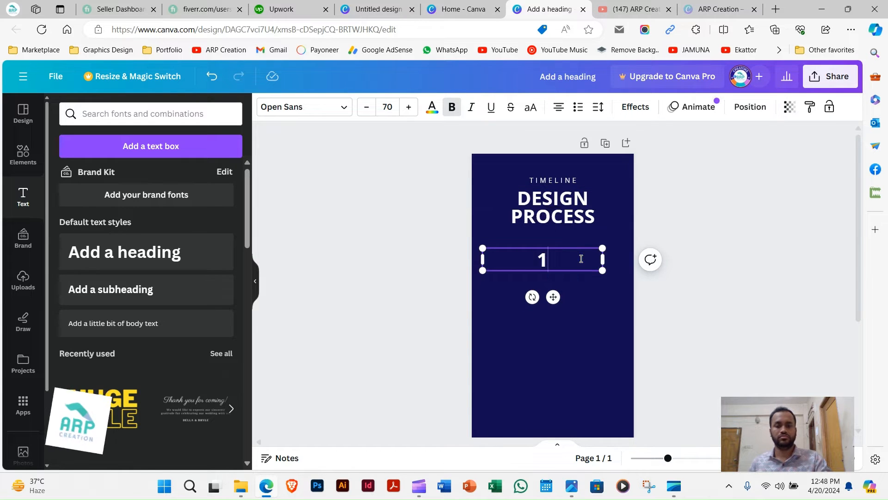
pyautogui.moveTo(606, 262); pyautogui.dragTo(508, 259)
# Fit the text box closely around the 1 and move it slightly up and inward from the page edge, following the reference image.
pyautogui.click(573, 491)
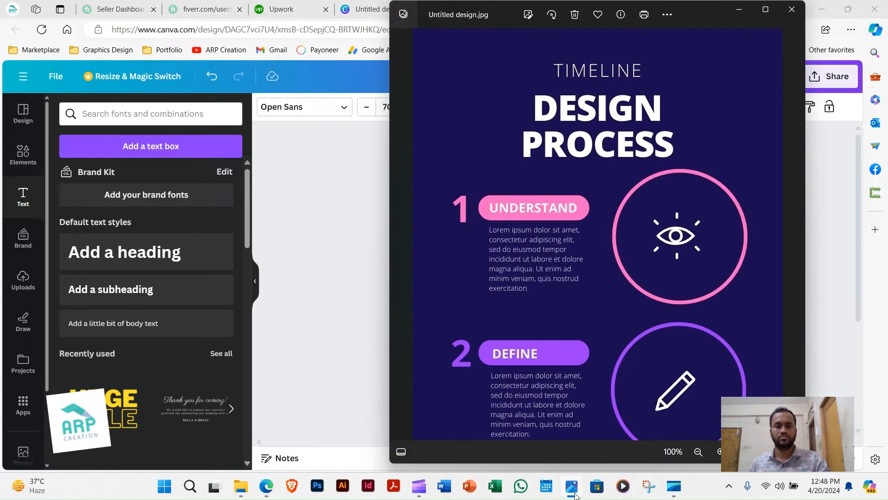
pyautogui.click(574, 494)
pyautogui.click(702, 284)
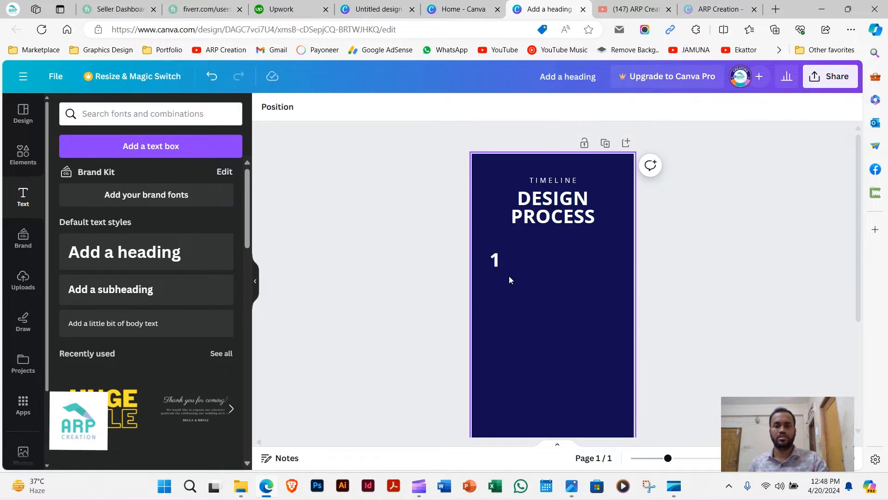
pyautogui.click(495, 262)
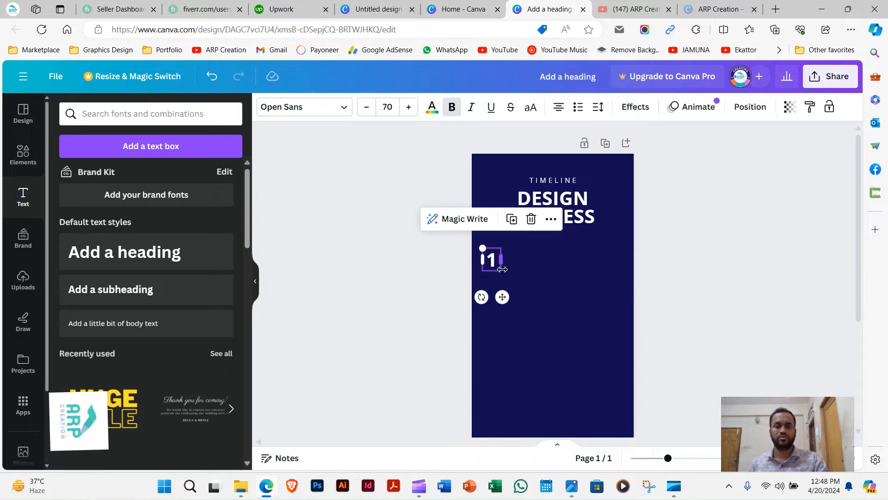
pyautogui.moveTo(503, 298); pyautogui.dragTo(512, 290)
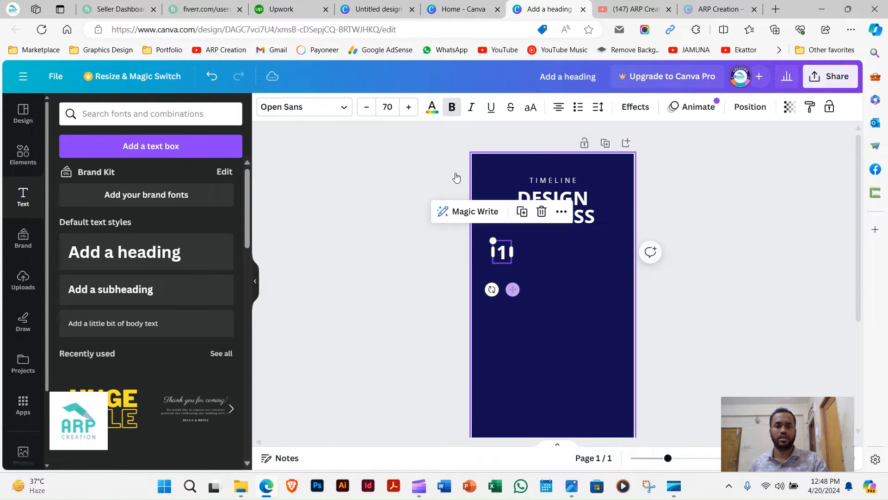
# Change the color of the number 1 to #FF66C4.
pyautogui.click(431, 108)
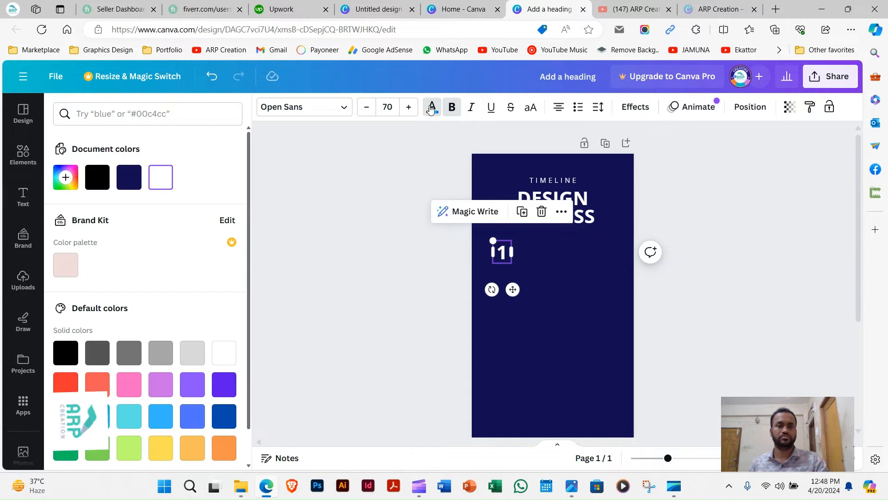
pyautogui.click(66, 180)
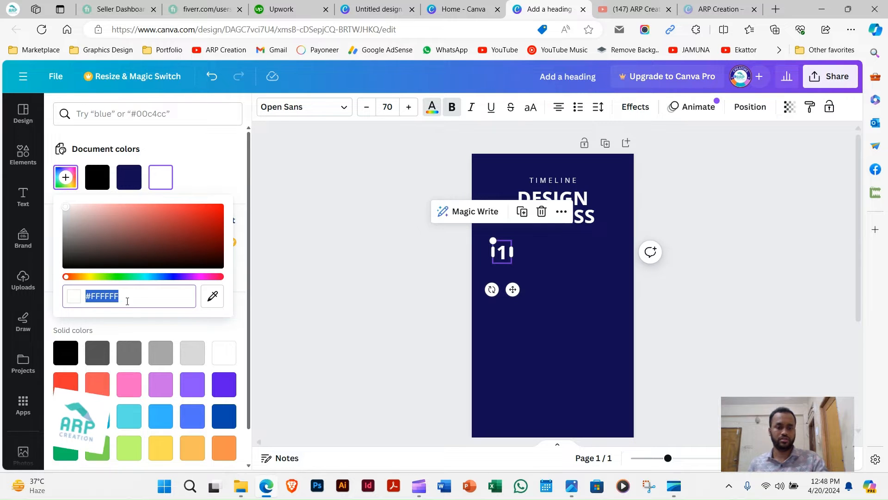
pyautogui.write('#FF66')
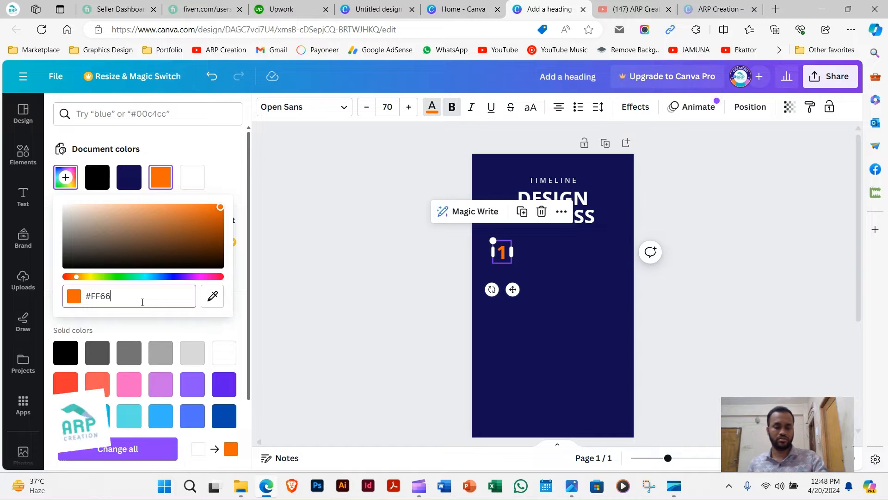
pyautogui.write('C4')
pyautogui.press('Return')
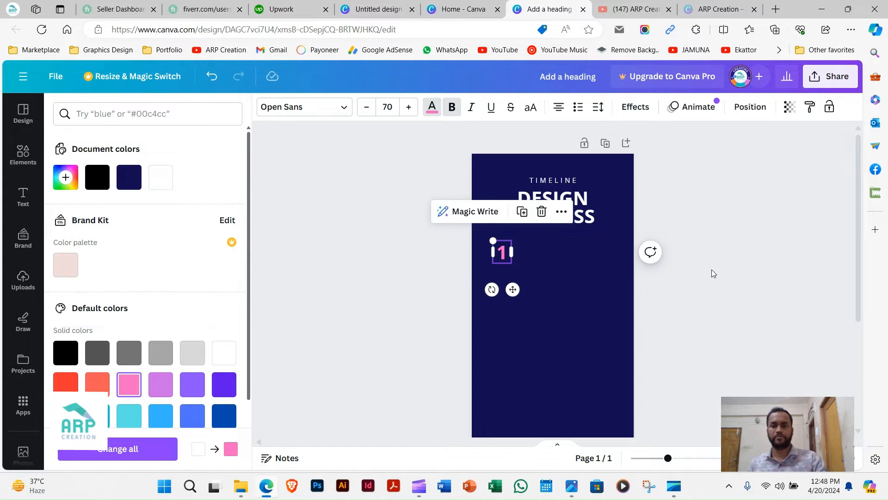
# Browse the shape library for a label shape matching the one behind UNDERSTAND in the reference image.
pyautogui.click(23, 196)
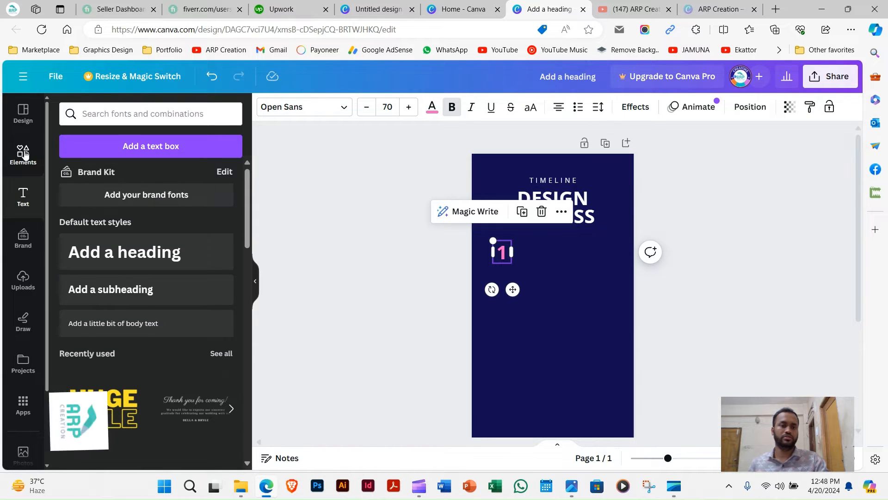
pyautogui.click(23, 154)
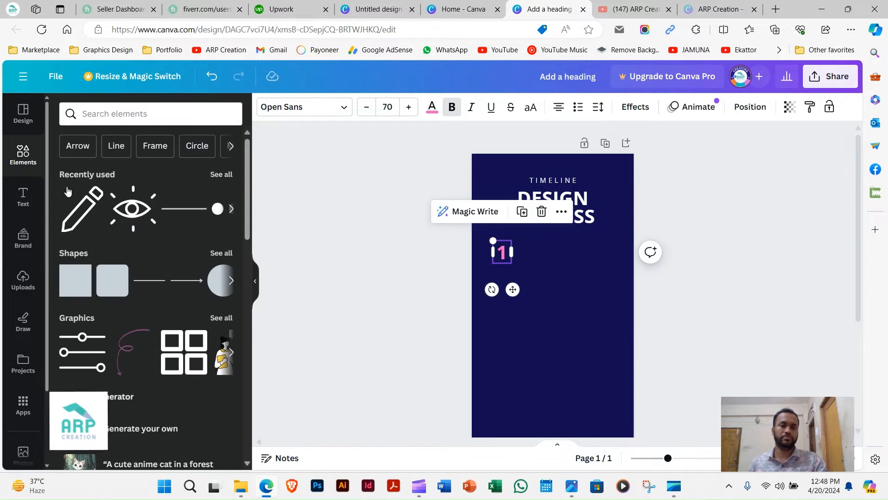
pyautogui.click(221, 253)
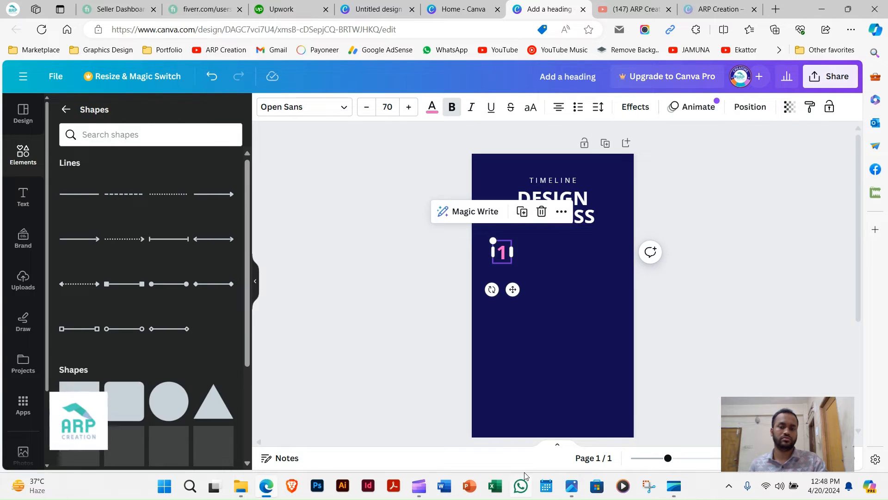
pyautogui.click(573, 486)
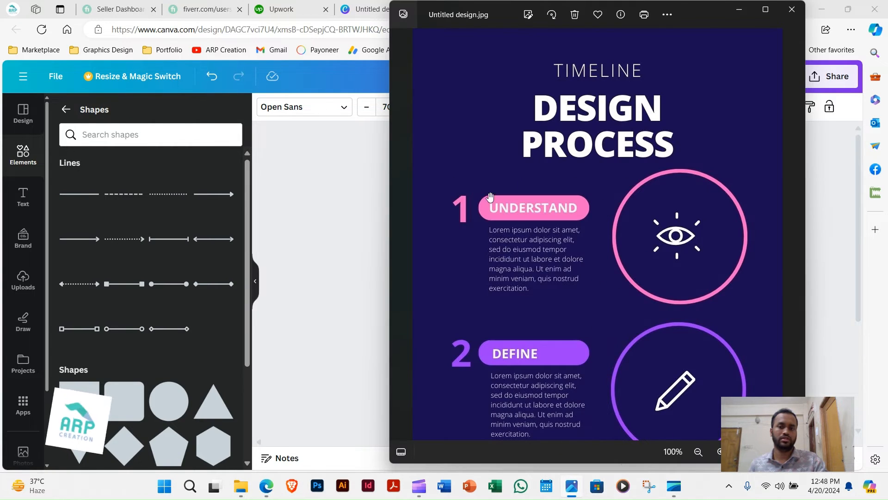
pyautogui.hotkey('alt', 'F4')
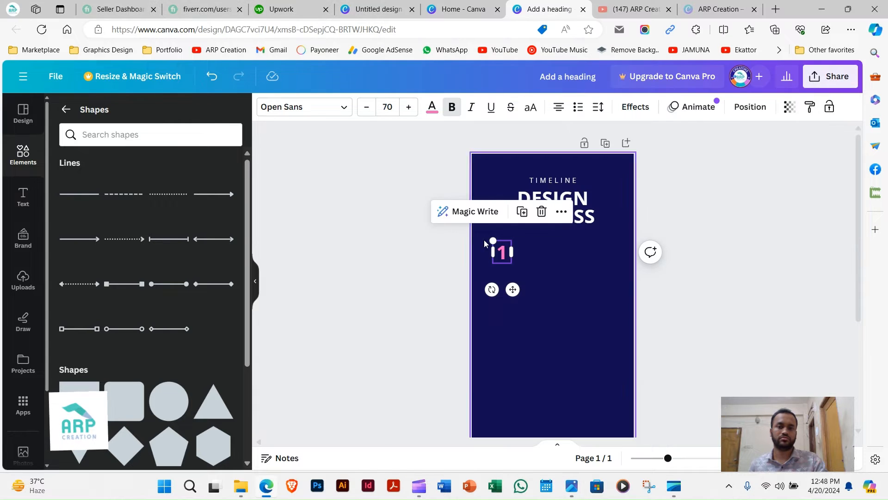
pyautogui.scroll(-10, 128, 361)
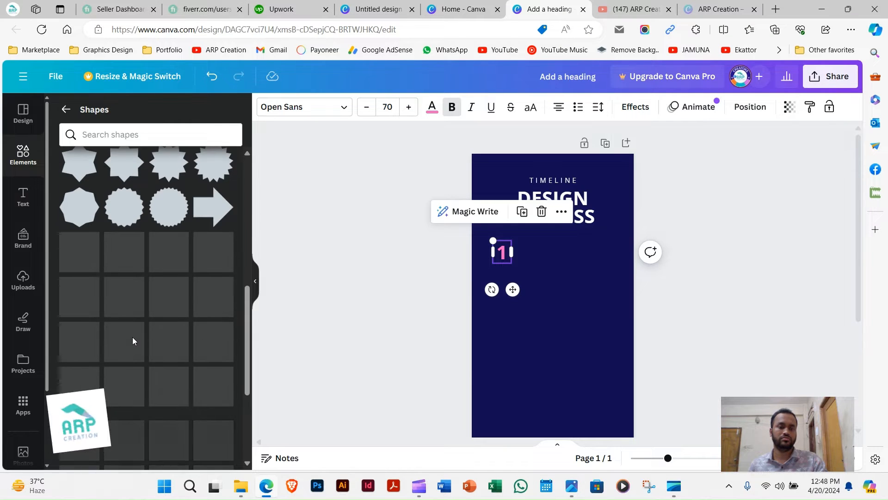
pyautogui.scroll(10, 142, 318)
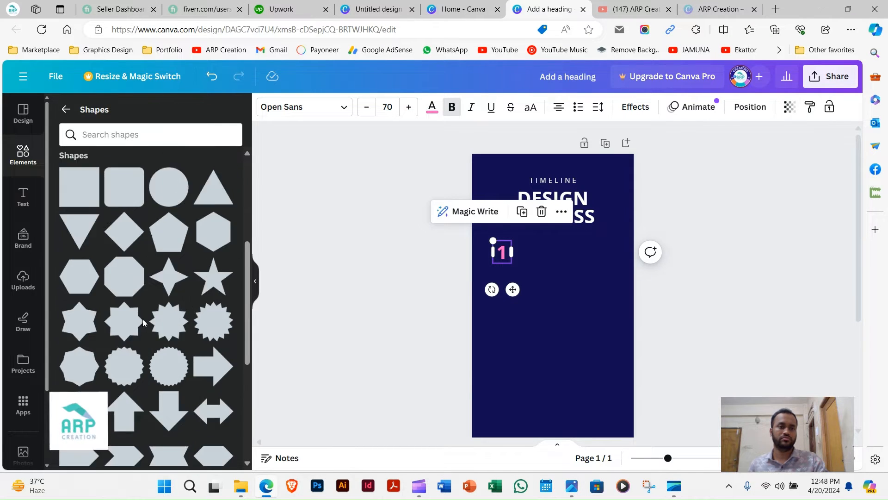
pyautogui.click(66, 110)
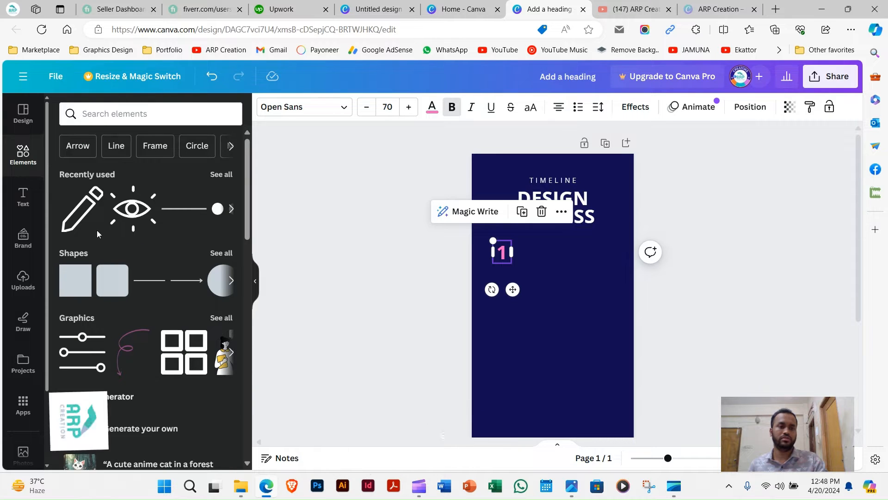
# Add a small pink pill shape directly to the right of the number 1 and compare it with the reference image.
pyautogui.click(221, 254)
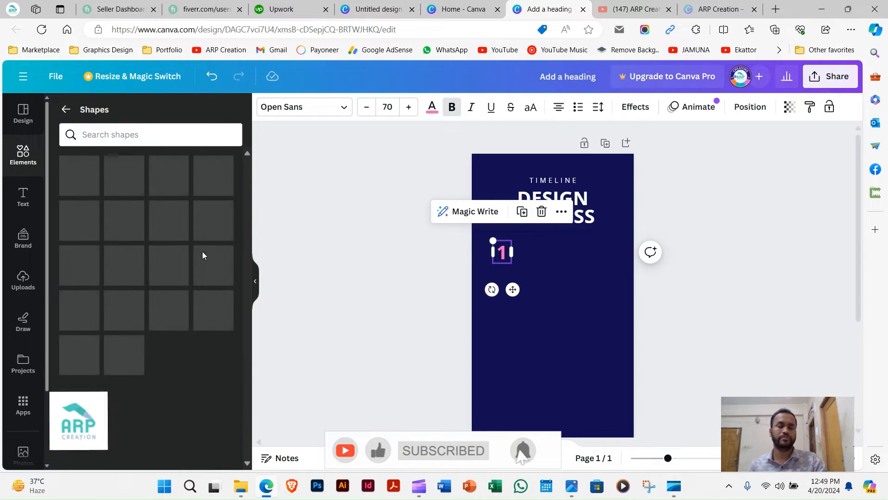
pyautogui.scroll(-2, 202, 256)
pyautogui.scroll(-10, 201, 256)
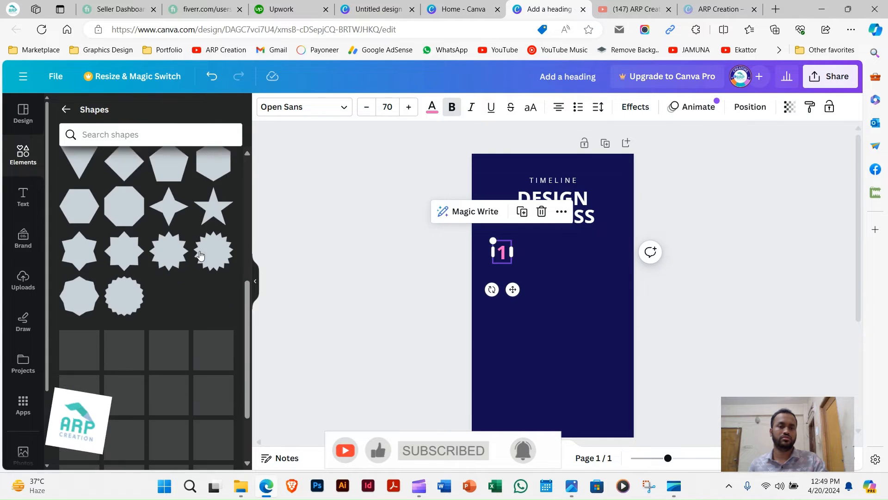
pyautogui.scroll(1, 157, 353)
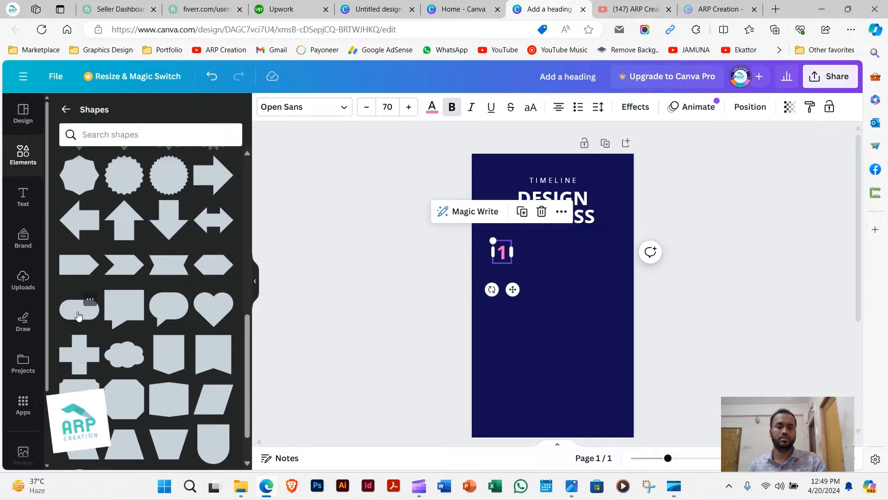
pyautogui.moveTo(78, 316); pyautogui.dragTo(543, 255)
pyautogui.hotkey('ctrl', 'z')
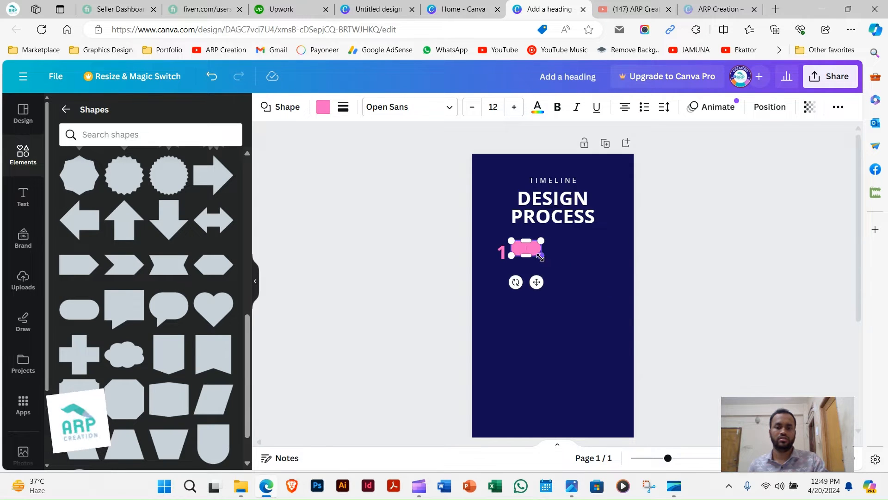
pyautogui.click(572, 494)
pyautogui.click(571, 493)
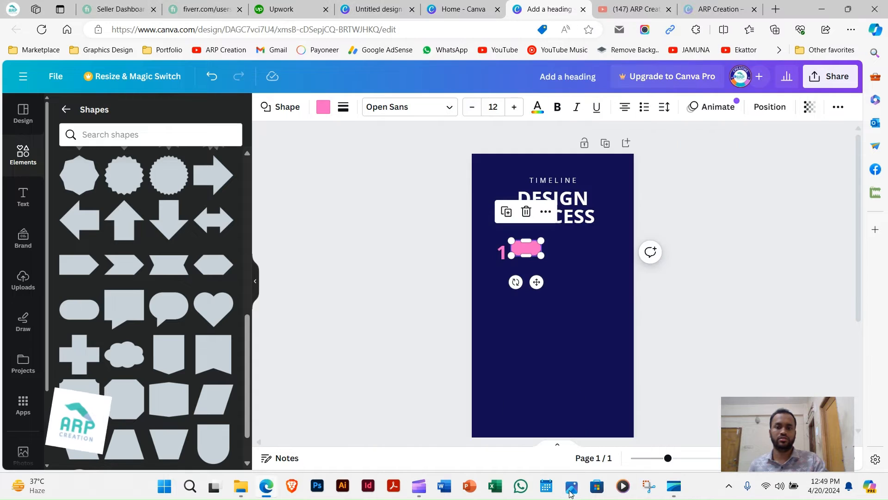
# Widen the pink pill beside the number 1 and add the label LOREM to it in white text.
pyautogui.moveTo(541, 246); pyautogui.dragTo(560, 248)
pyautogui.moveTo(546, 280); pyautogui.dragTo(549, 280)
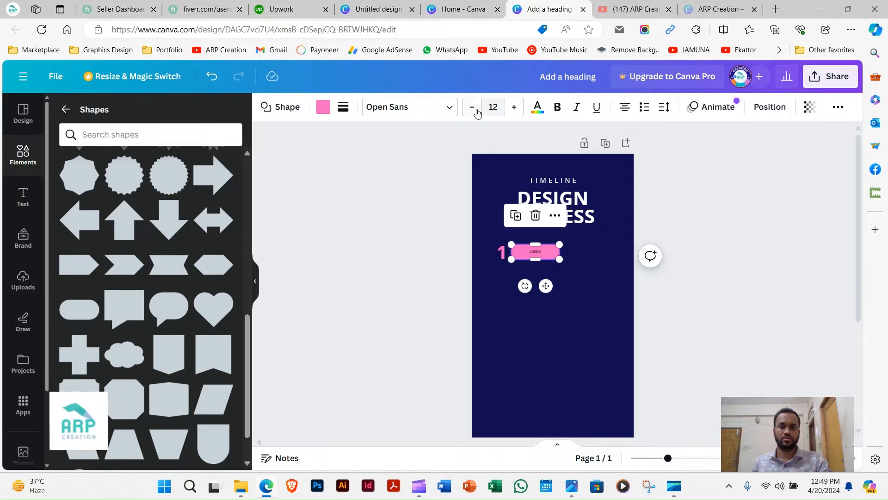
pyautogui.click(538, 110)
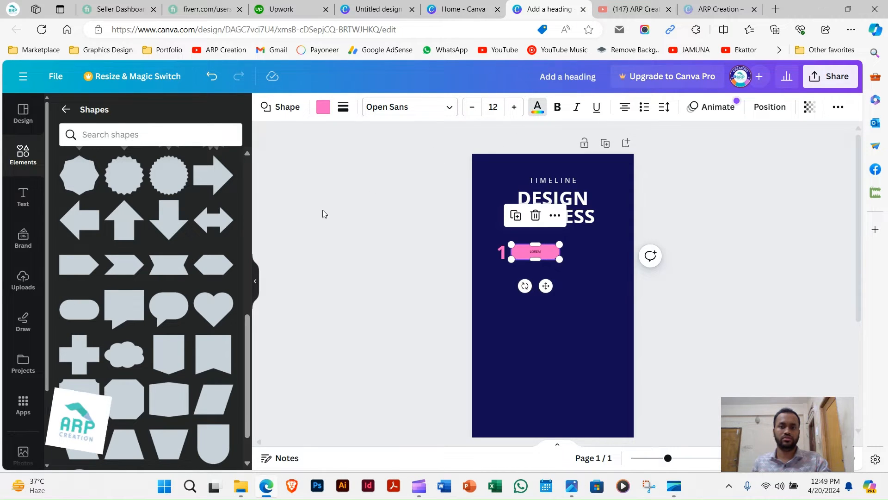
pyautogui.click(193, 179)
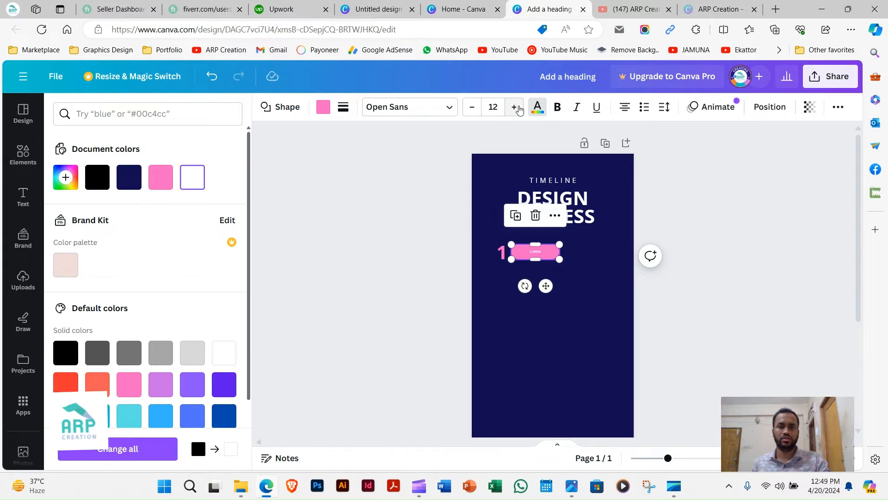
# Set the LOREM label's font size to 36 and shift the number 1 and its pill together closer to the page's left edge.
pyautogui.click(515, 107)
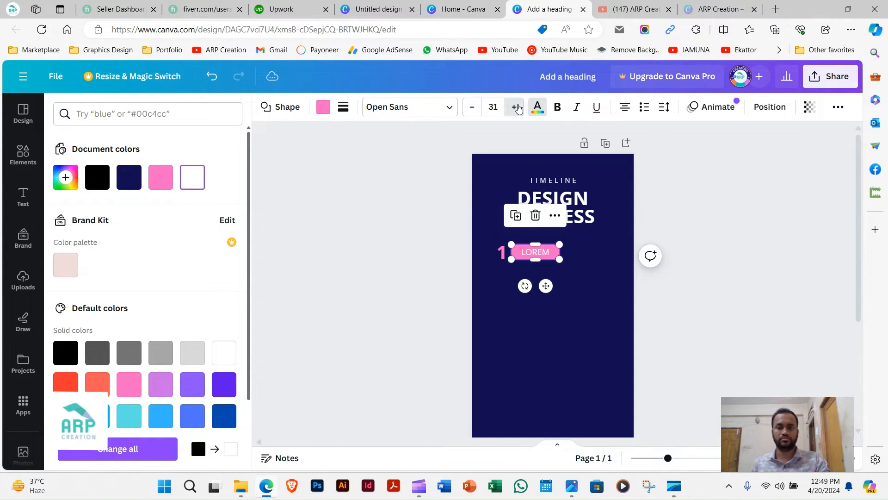
pyautogui.click(515, 108)
pyautogui.click(515, 108)
pyautogui.click(515, 108)
pyautogui.click(515, 107)
pyautogui.click(515, 108)
pyautogui.keyDown('shift'); pyautogui.click(502, 252); pyautogui.keyUp('shift')
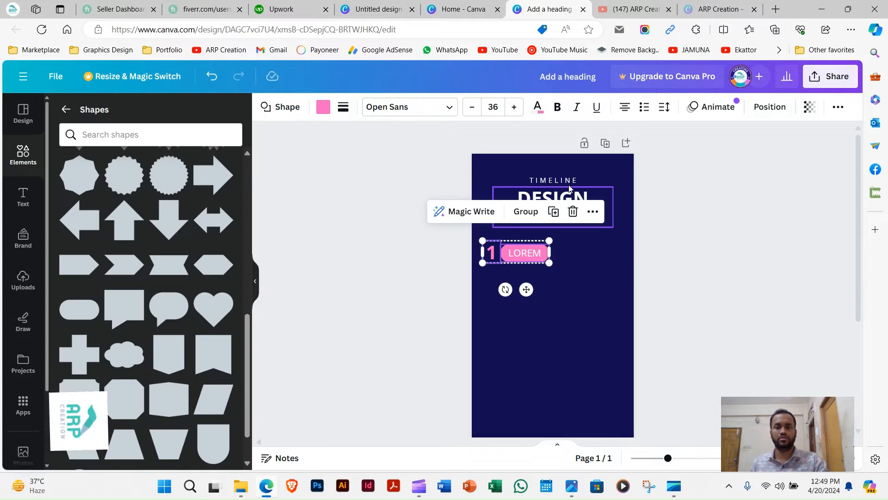
# Place a copy of the TIMELINE text directly below the pink LOREM label, left-aligned with letter spacing 3.
pyautogui.click(569, 180)
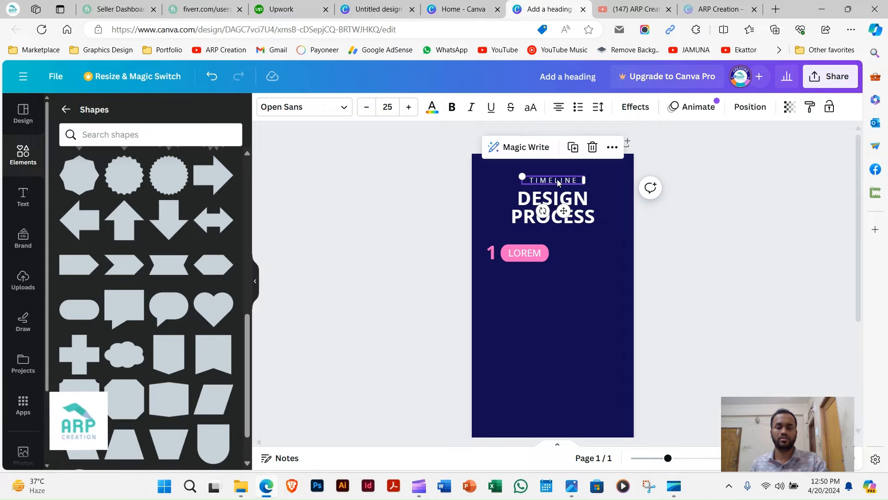
pyautogui.moveTo(557, 181); pyautogui.dragTo(539, 273)
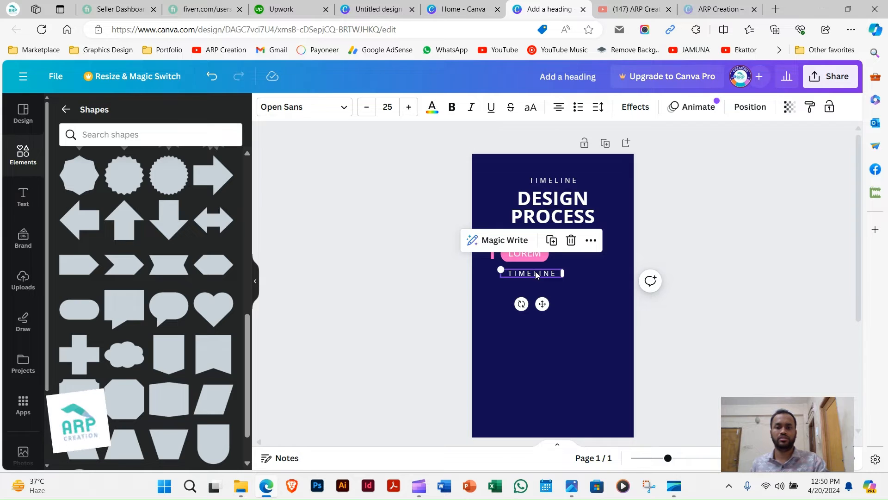
pyautogui.doubleClick(535, 272)
pyautogui.click(558, 107)
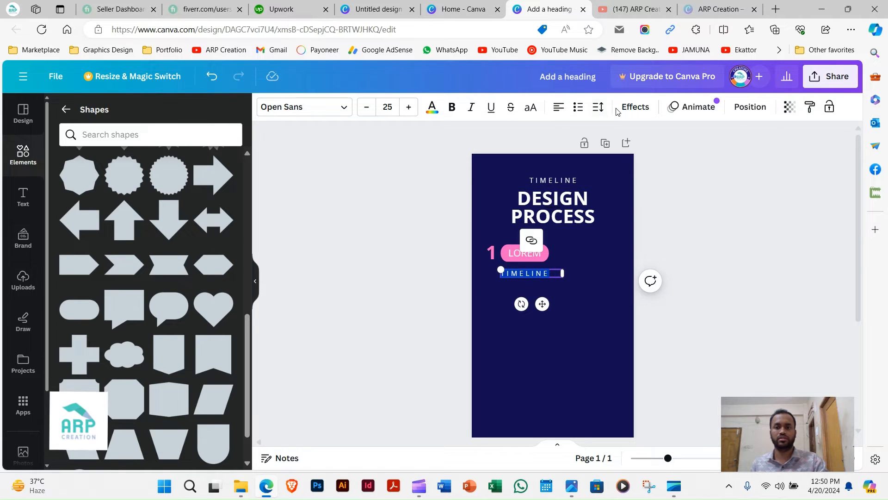
pyautogui.click(597, 107)
pyautogui.moveTo(664, 155); pyautogui.dragTo(627, 156)
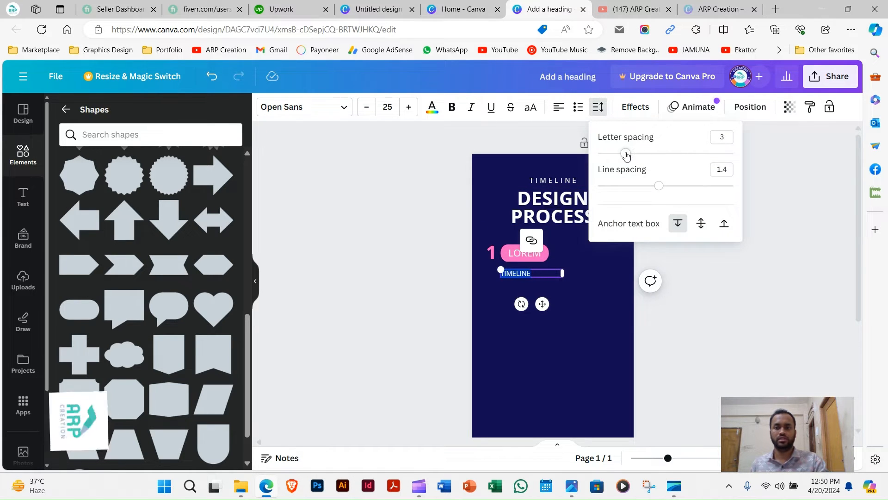
pyautogui.click(729, 319)
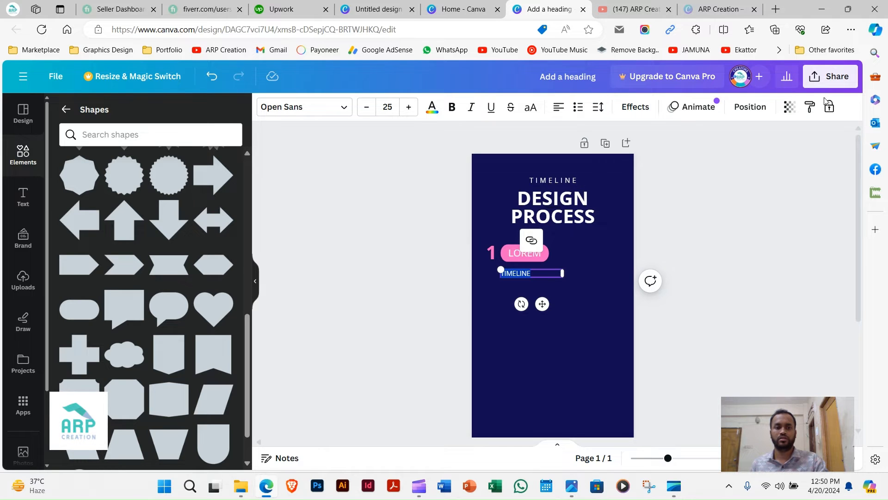
# Copy the first Lorem ipsum paragraph from New Text Document (4) and replace the copied TIMELINE text in Canva with it.
pyautogui.click(822, 10)
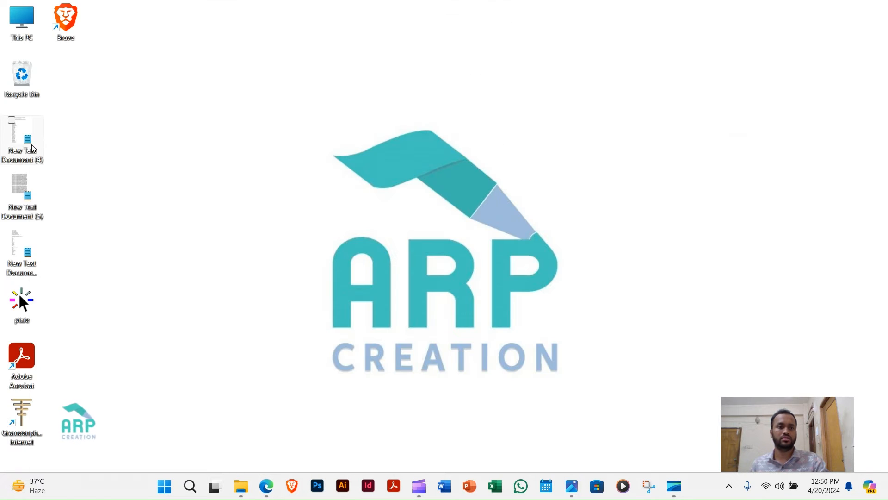
pyautogui.doubleClick(22, 154)
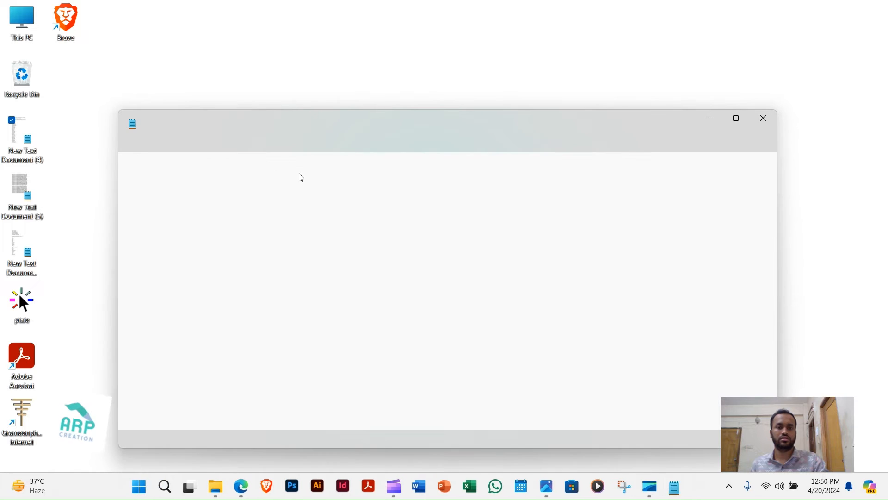
pyautogui.moveTo(370, 180); pyautogui.dragTo(134, 152)
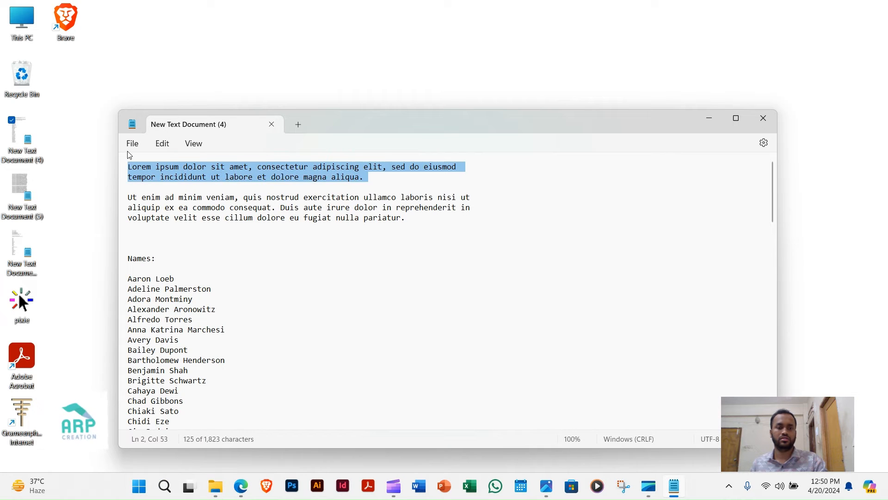
pyautogui.click(241, 485)
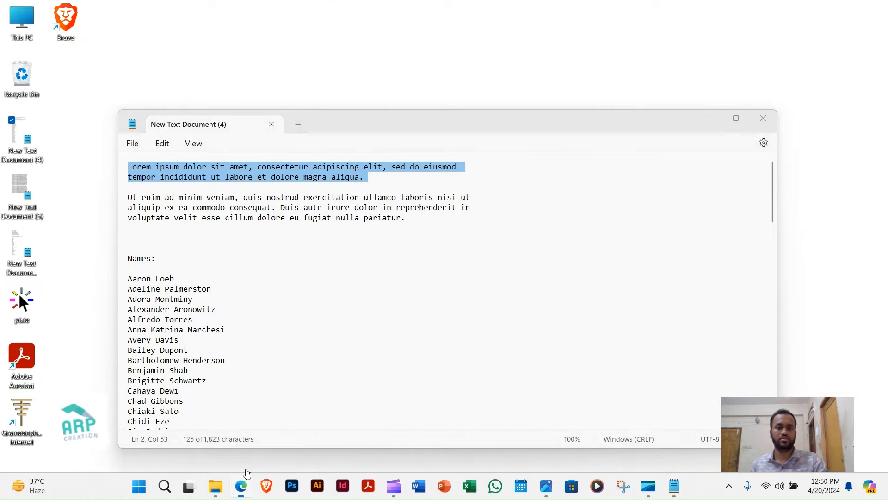
pyautogui.write('Lorem ipsum dolor sit amet, consectetur adipiscing elit, sed do eiusmod tempor incididunt ut labore et dolore magna aliqua.')
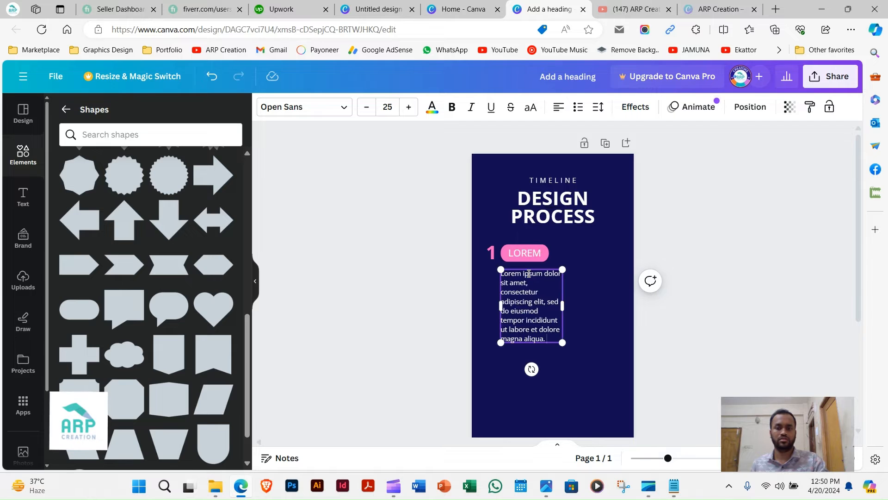
# Adjust the width of the Lorem ipsum text box below the pink label and reduce its font size below 19.
pyautogui.moveTo(566, 301); pyautogui.dragTo(584, 300)
pyautogui.hotkey('ctrl', 'a')
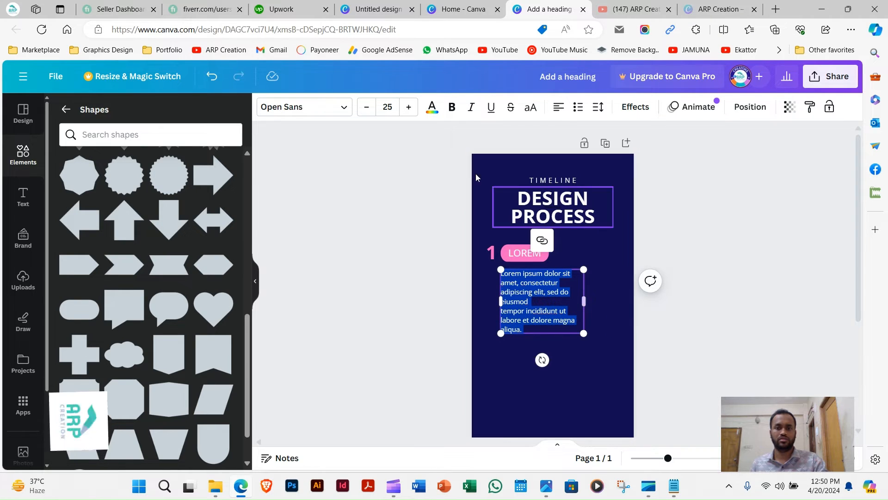
pyautogui.click(366, 108)
pyautogui.click(367, 107)
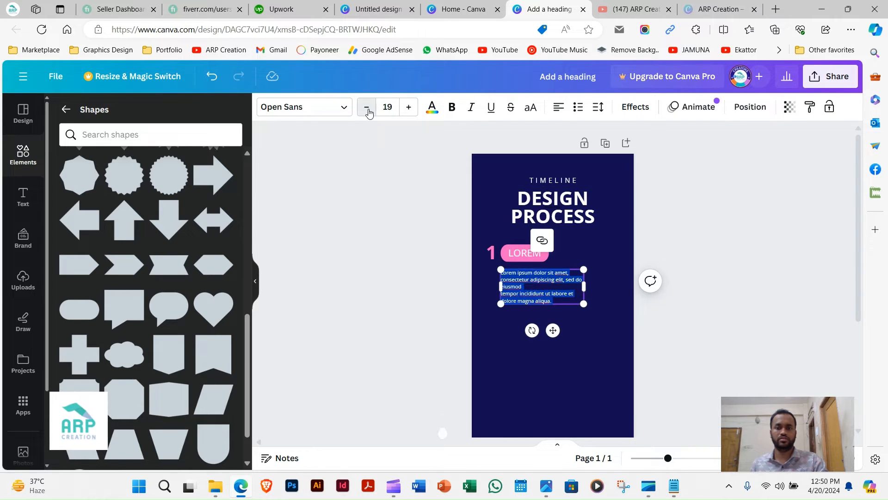
pyautogui.click(367, 107)
pyautogui.click(580, 319)
# Search the elements library for circle and add the bold circle outline graphic to the page.
pyautogui.scroll(-2, 581, 319)
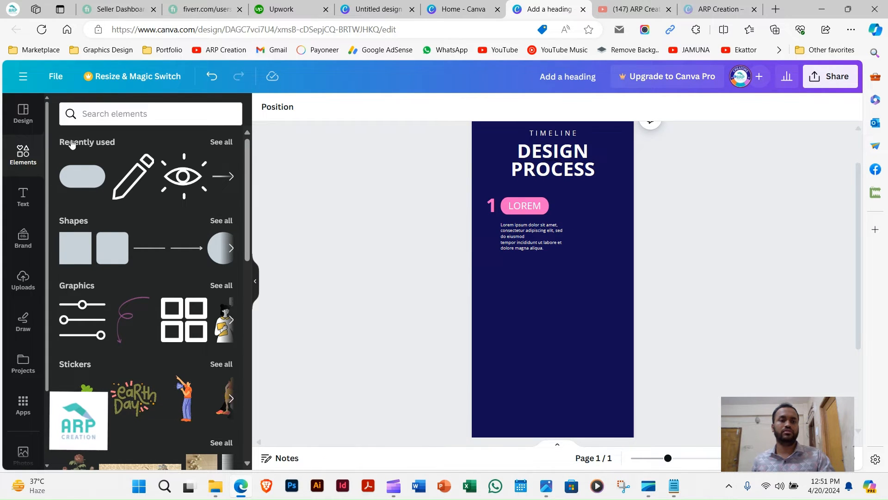
pyautogui.click(107, 115)
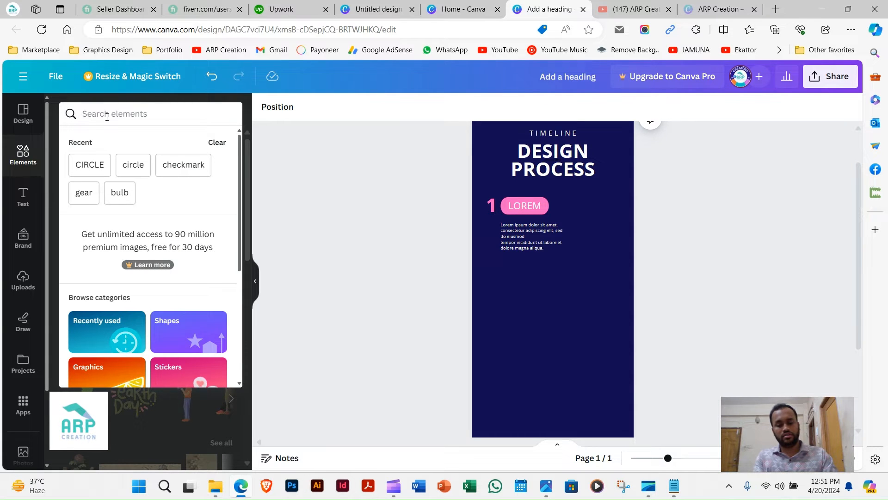
pyautogui.write('circle')
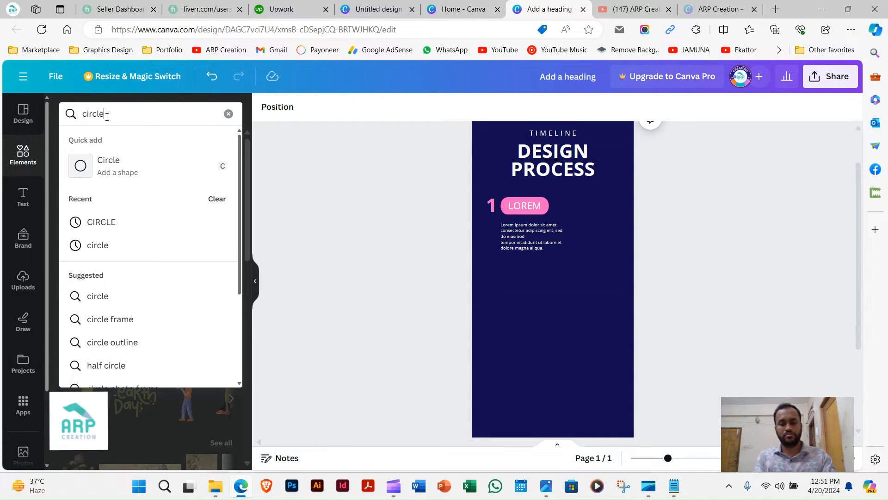
pyautogui.press('Return')
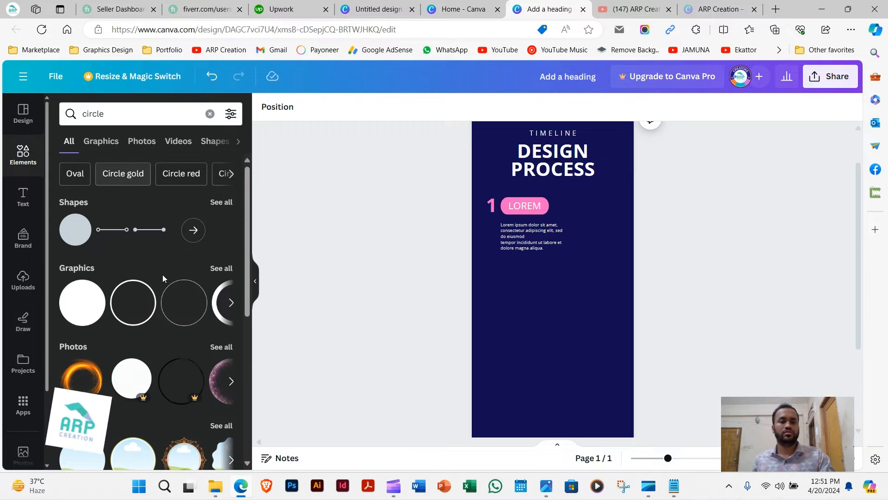
pyautogui.scroll(-2, 132, 278)
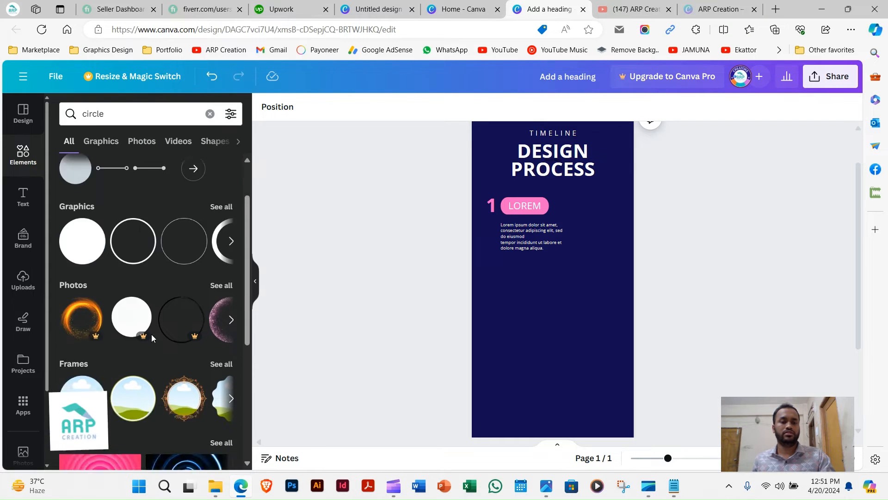
pyautogui.click(131, 268)
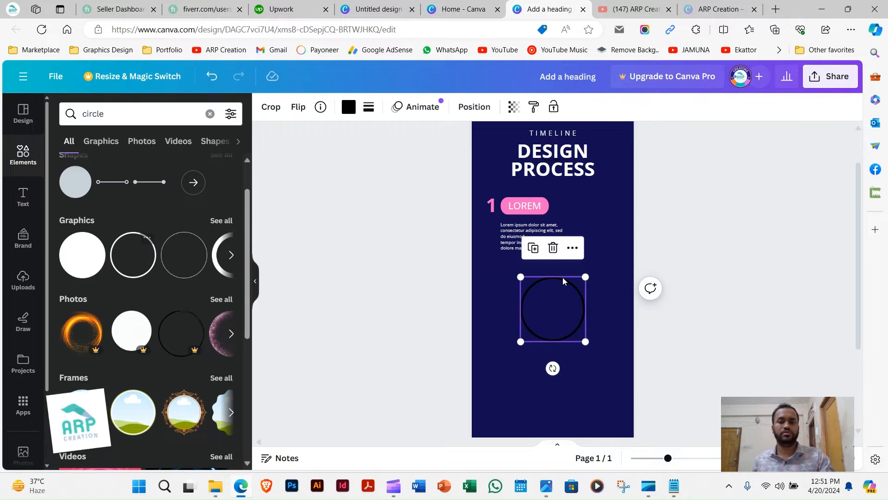
# Resize the circle outline and place it to the right of the LOREM label and its paragraph.
pyautogui.moveTo(583, 310); pyautogui.dragTo(624, 227)
pyautogui.moveTo(625, 261); pyautogui.dragTo(554, 243)
pyautogui.click(546, 241)
pyautogui.scroll(3, 585, 222)
pyautogui.click(662, 320)
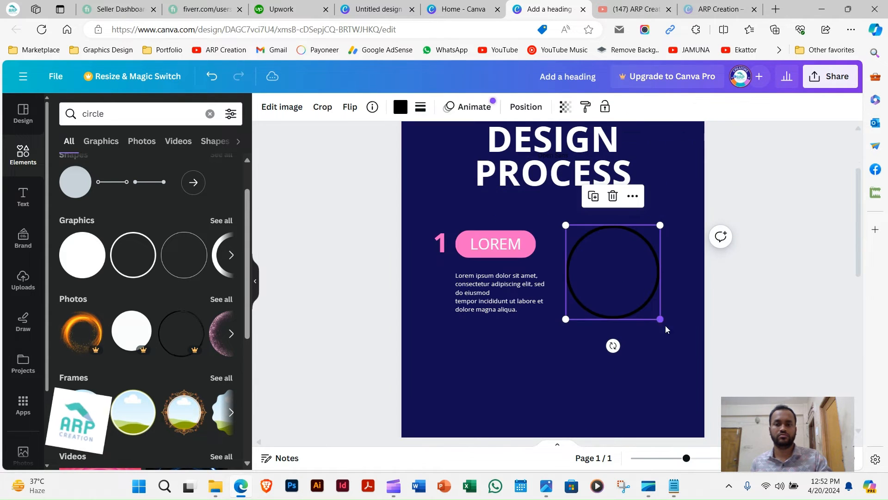
pyautogui.moveTo(664, 323); pyautogui.dragTo(667, 326)
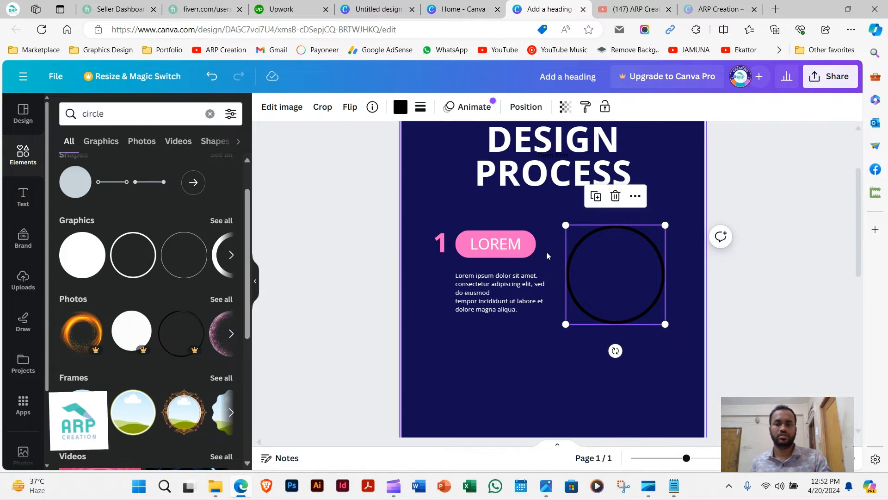